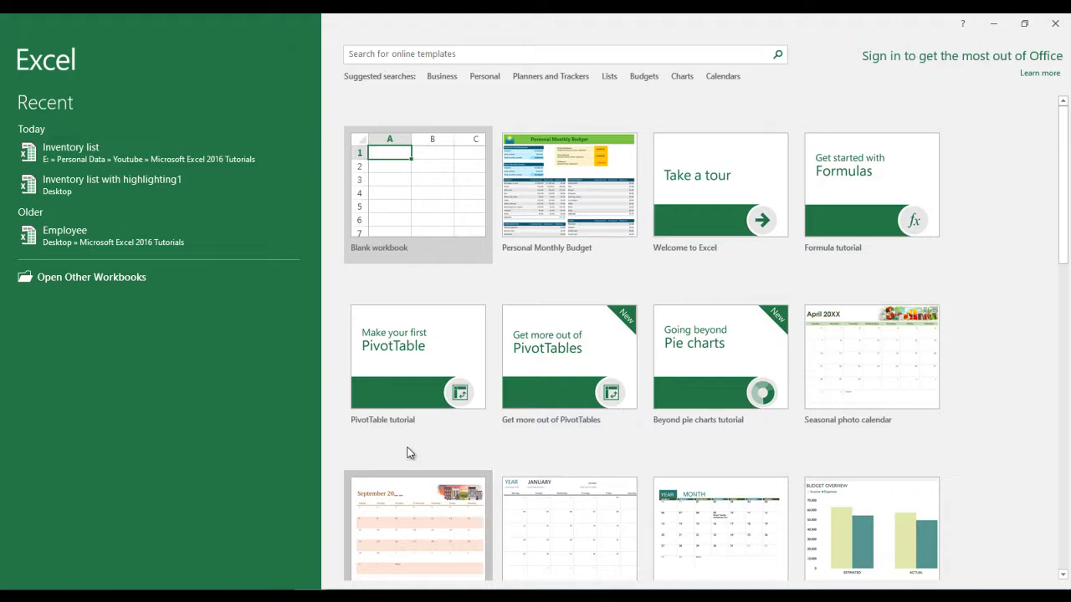
Create a blank workbook and move the active cell around the sheet from D6 to F4, ending on F7
left_click(407, 219)
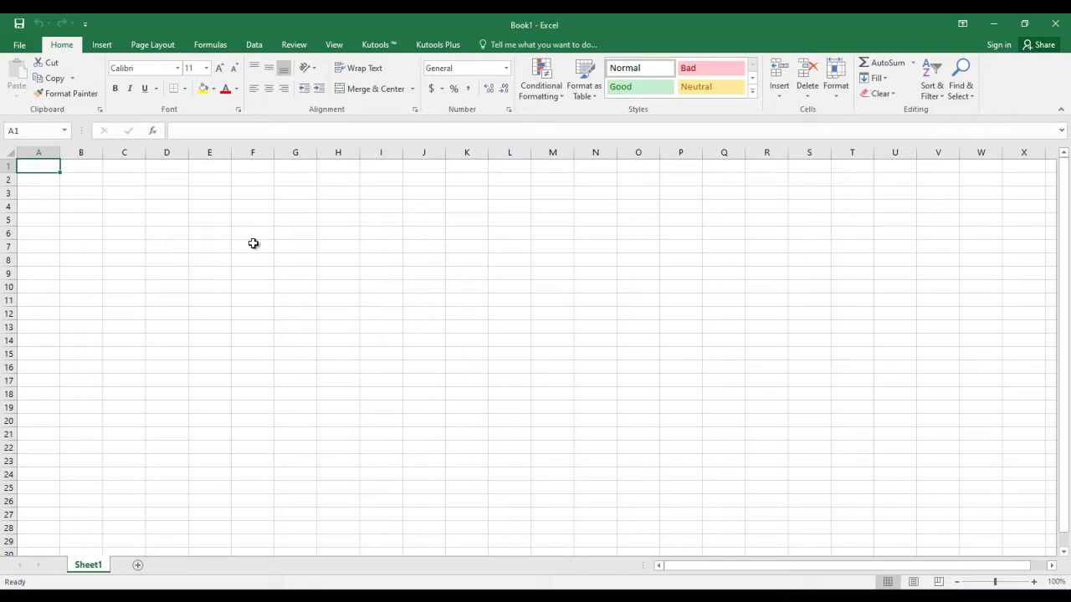
left_click(169, 234)
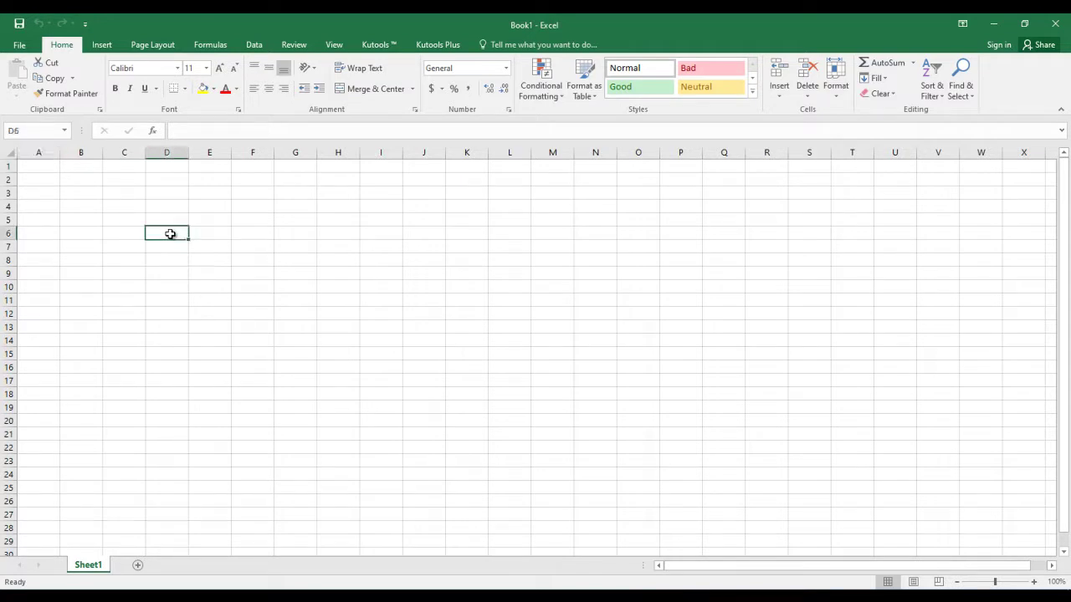
left_click_drag(178, 242, 273, 239)
key("Up")
key("Up")
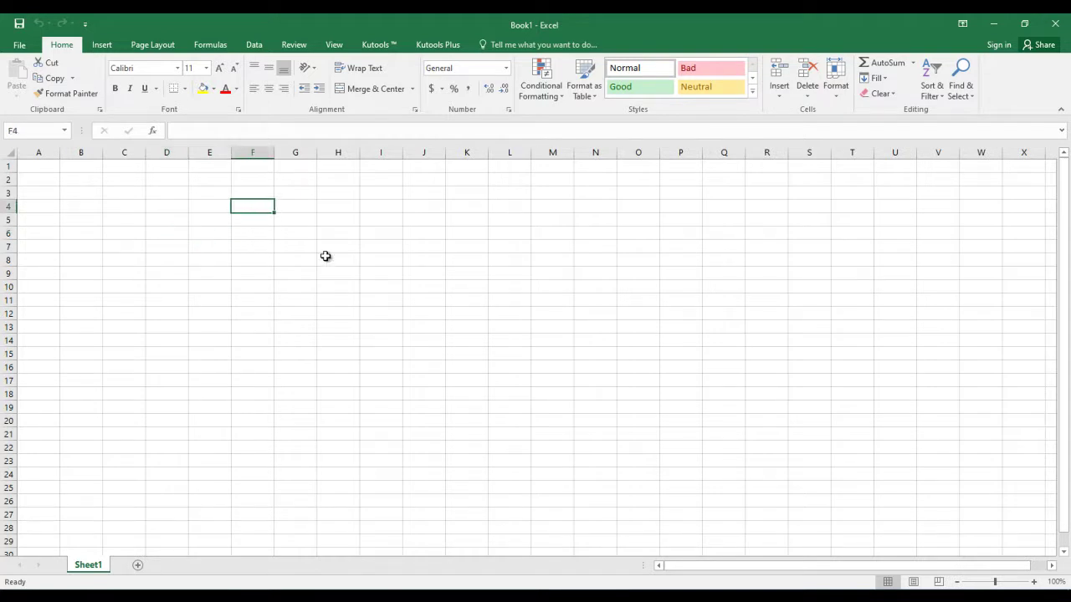
key("Down")
key("Down")
key("Down")
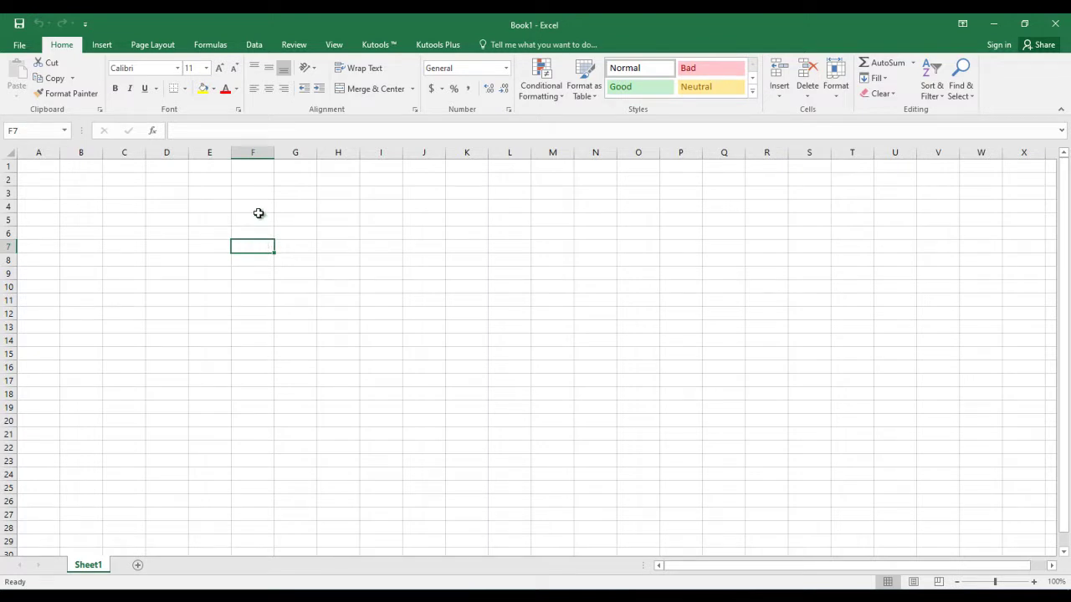
Select all of column F and all of row 7, ending on cell F7 where they meet
left_click(264, 153)
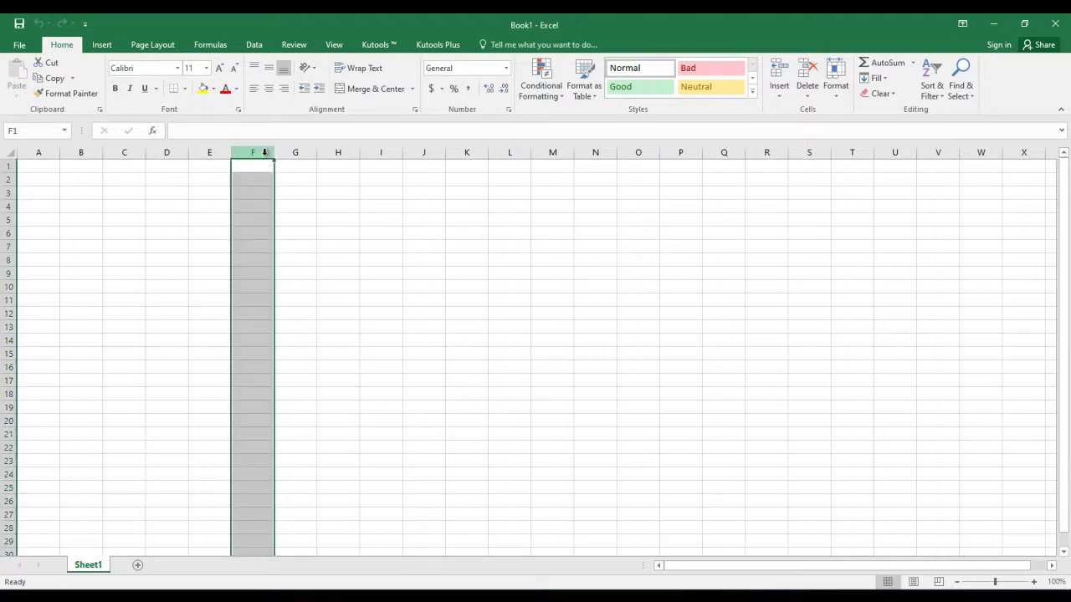
left_click(5, 246)
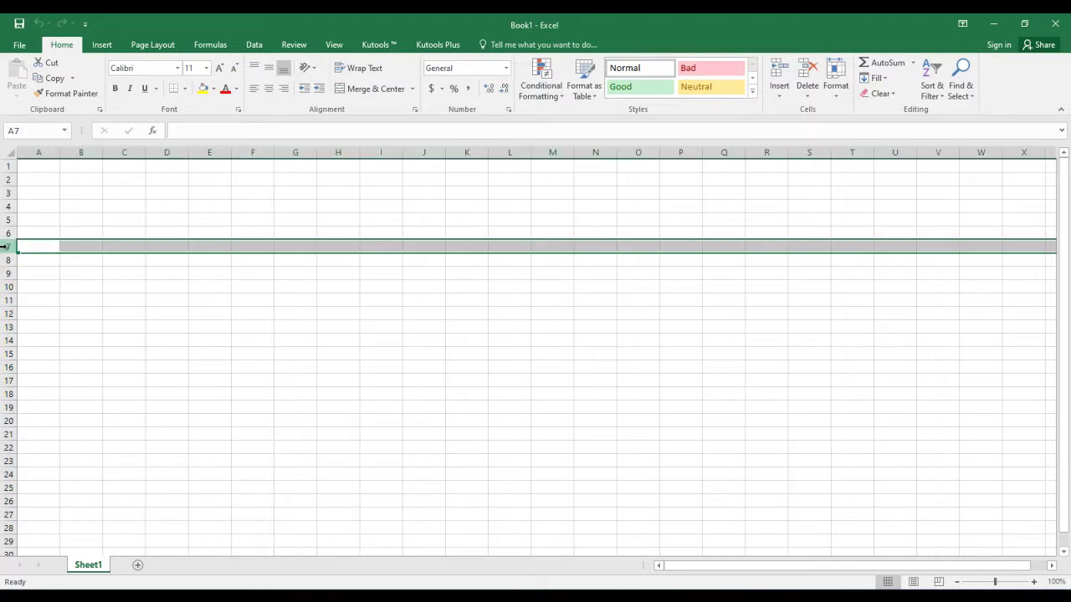
left_click(243, 244)
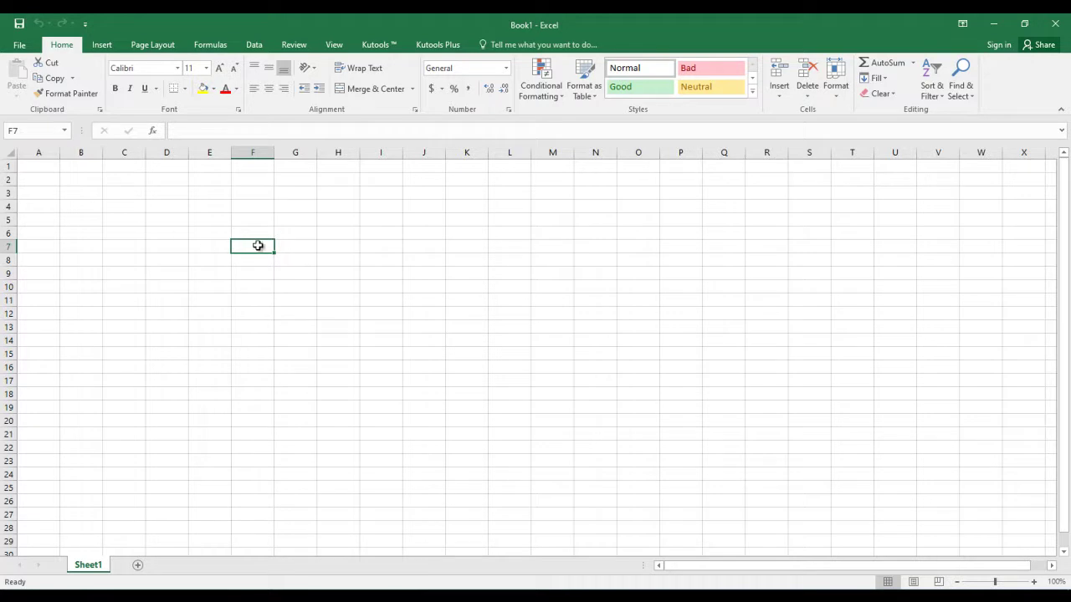
Select individual cells one after another: D7, A1, A2, A3 and back to A1
left_click(175, 246)
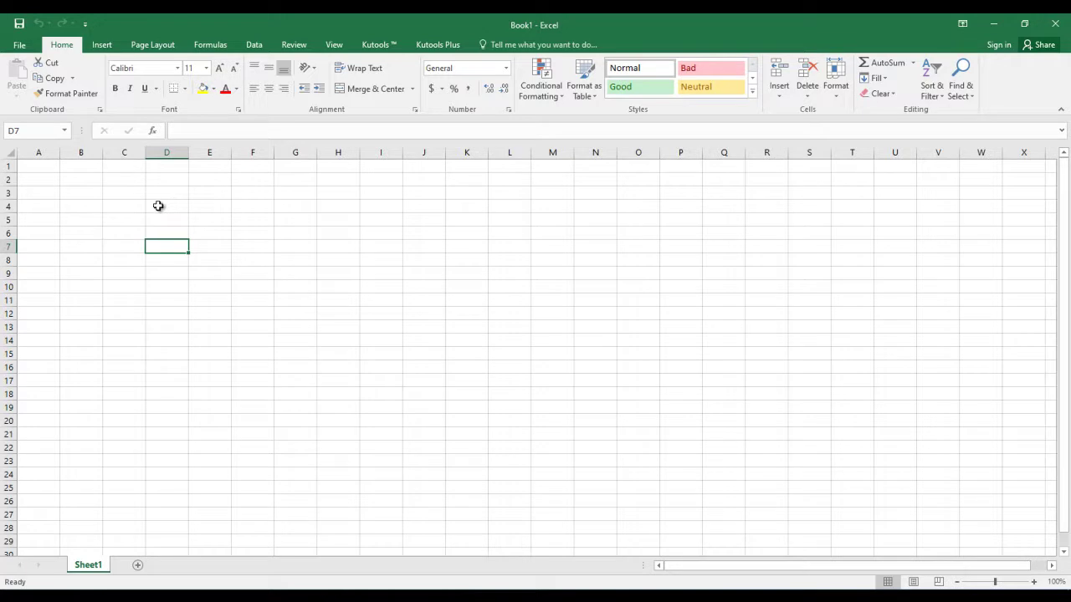
left_click(44, 167)
left_click(43, 177)
left_click(37, 190)
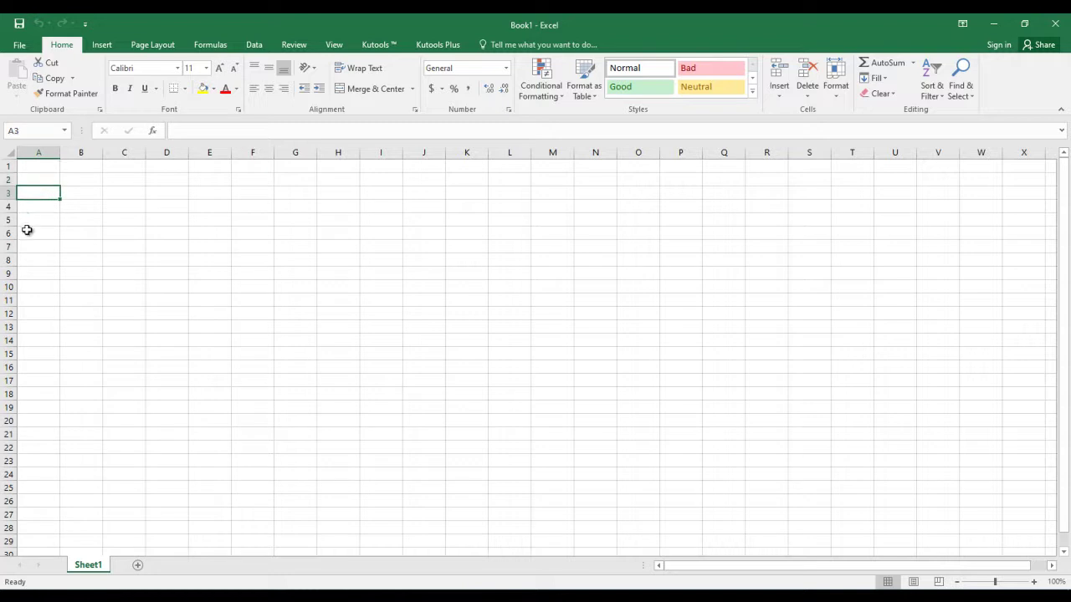
left_click(41, 167)
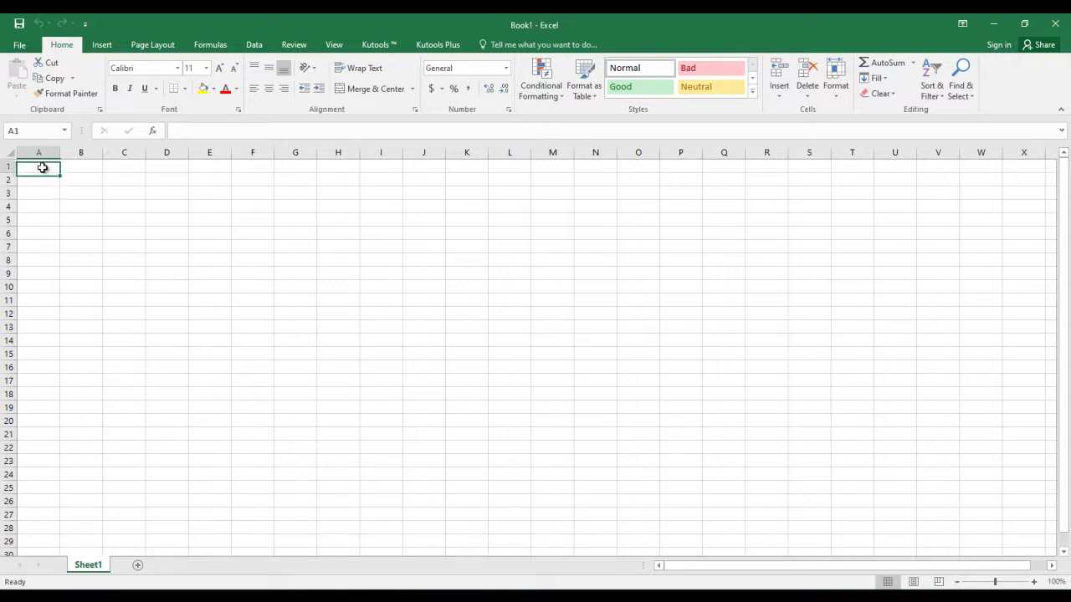
Select the range A1:A5 directly on the sheet and again by entering its reference a1:a5
left_click_drag(42, 168, 36, 222)
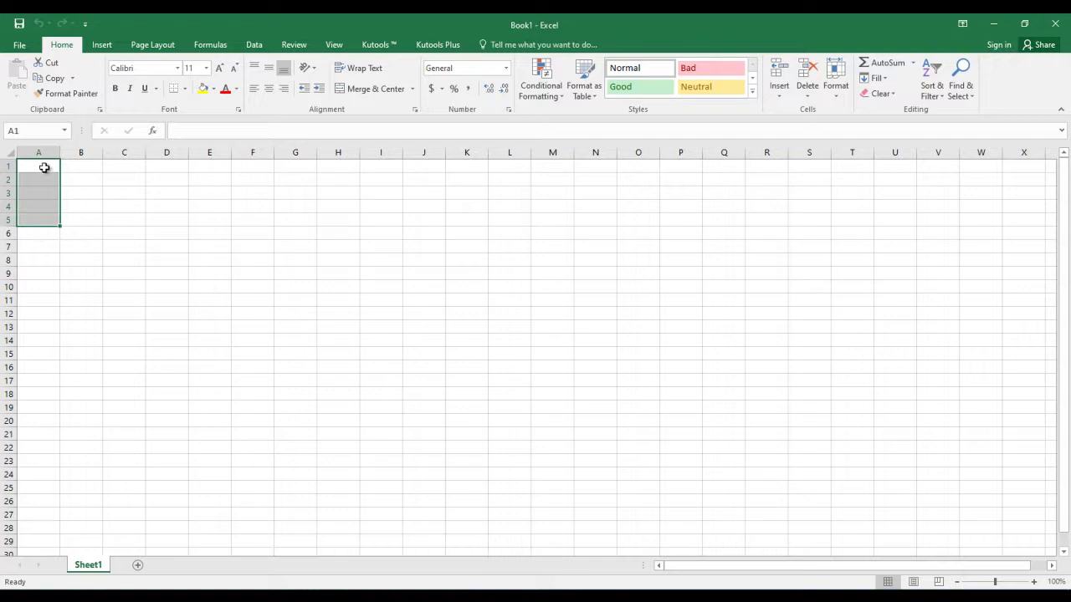
left_click_drag(45, 165, 39, 227)
left_click(35, 132)
type("a1:")
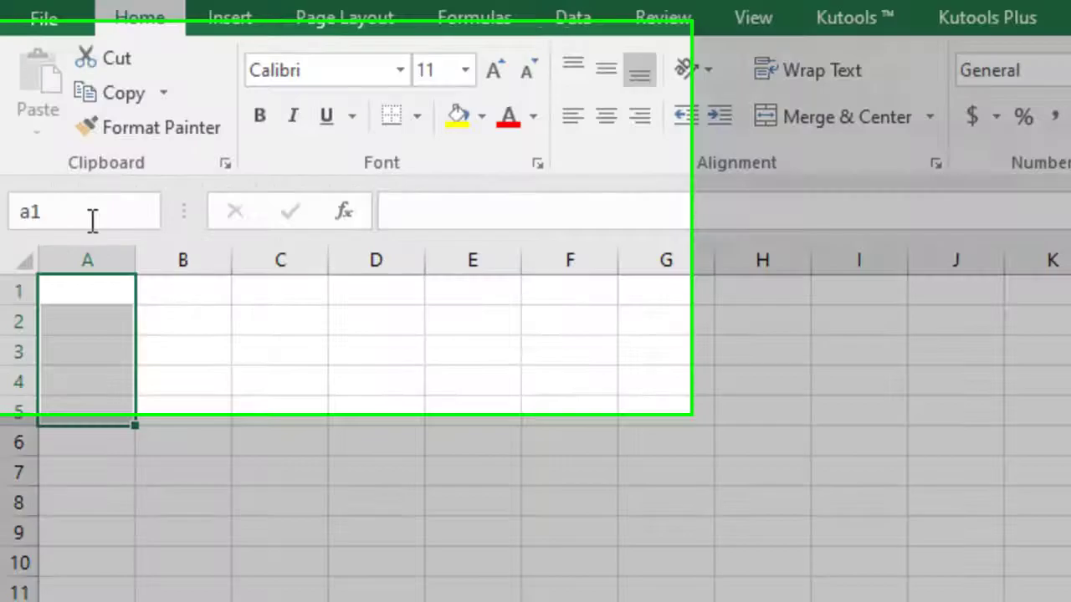
type("a5")
key("Return")
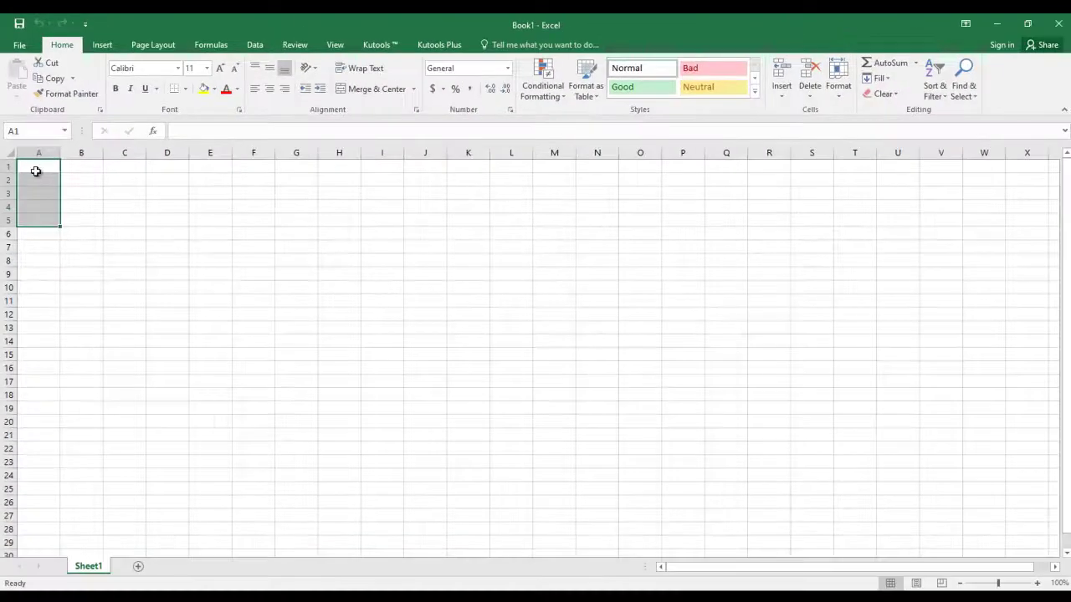
Select the range A1:A9 by entering its cell reference
left_click(64, 208)
type(":a9")
key("Return")
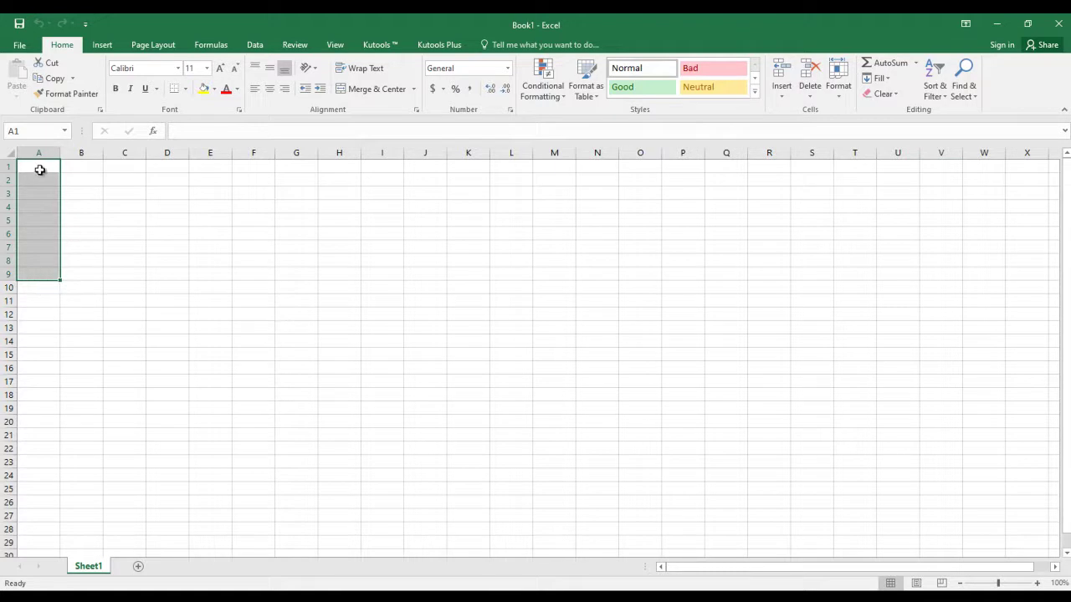
Select the range A1:A15 directly on the sheet, followed by the shorter range A1:A8
left_click_drag(42, 166, 47, 361)
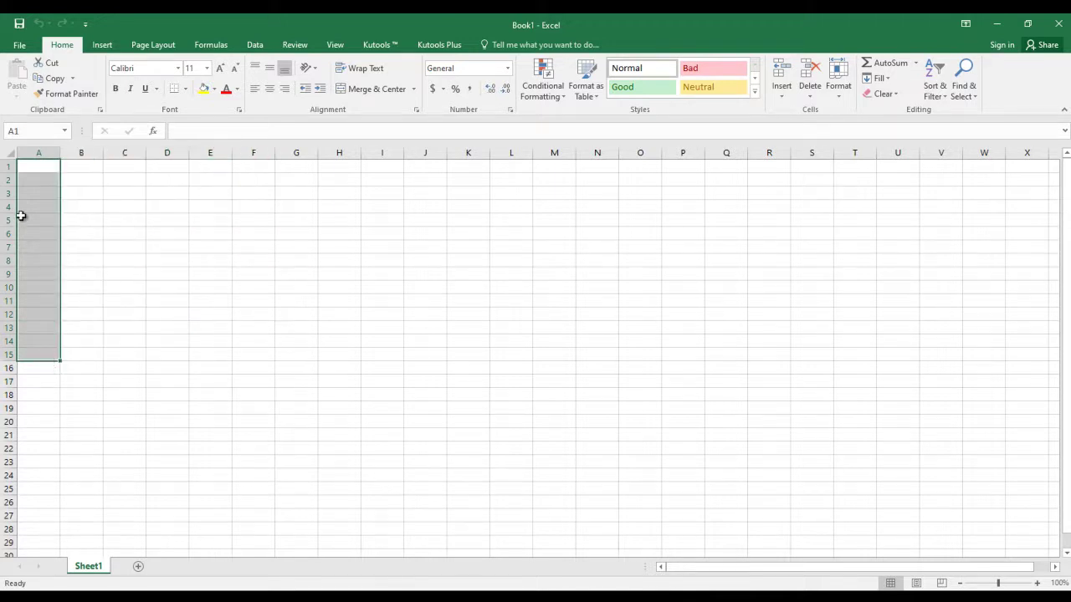
left_click(45, 166)
left_click_drag(45, 167, 45, 261)
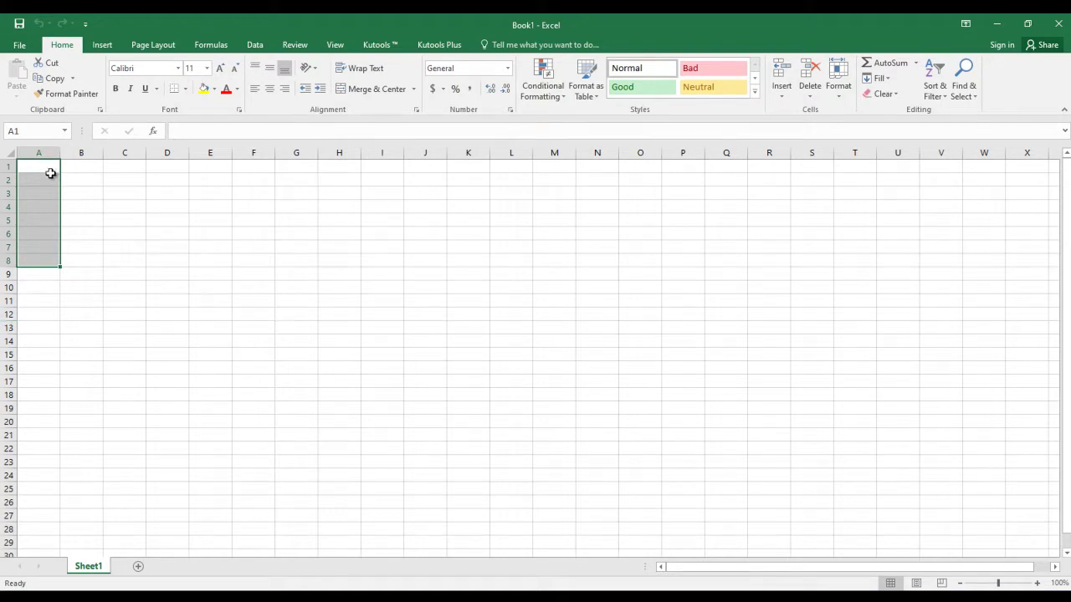
Select A1:F1 and extend it down to A1:F8, followed by the larger block A1:T25
left_click_drag(47, 167, 249, 166)
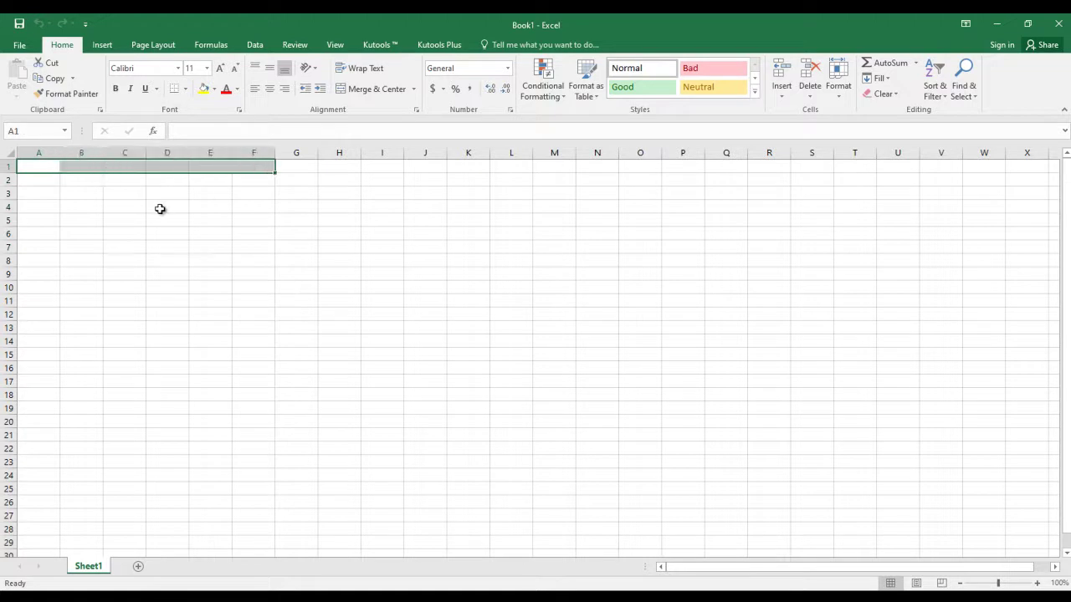
key("shift+Down")
key("shift+Down")
key("shift+Down")
key("shift+Down")
key("shift+Down")
key("shift+Down")
key("shift+Down")
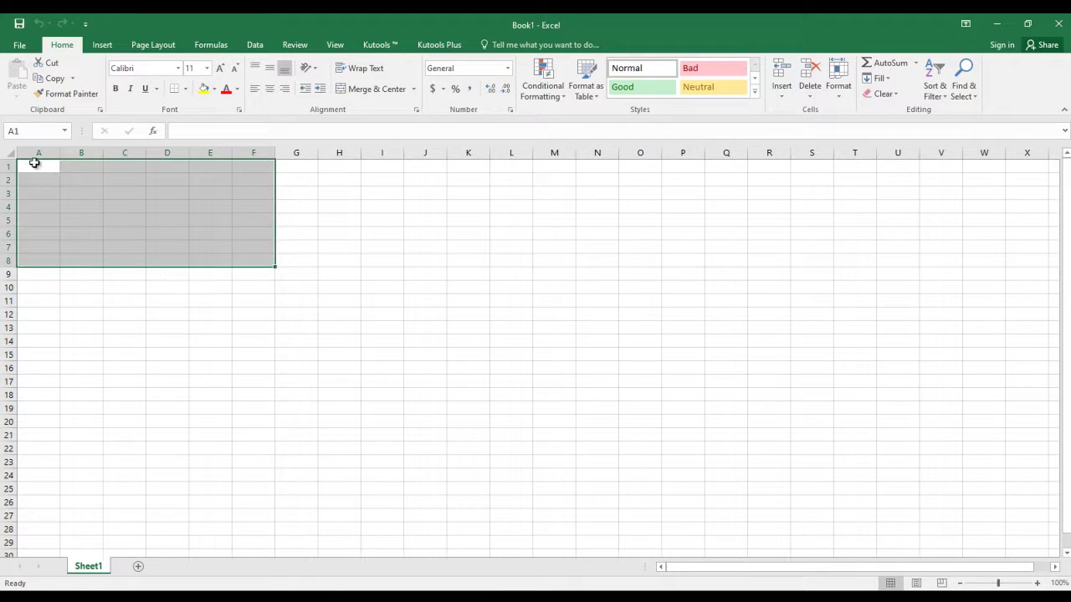
left_click_drag(41, 167, 861, 488)
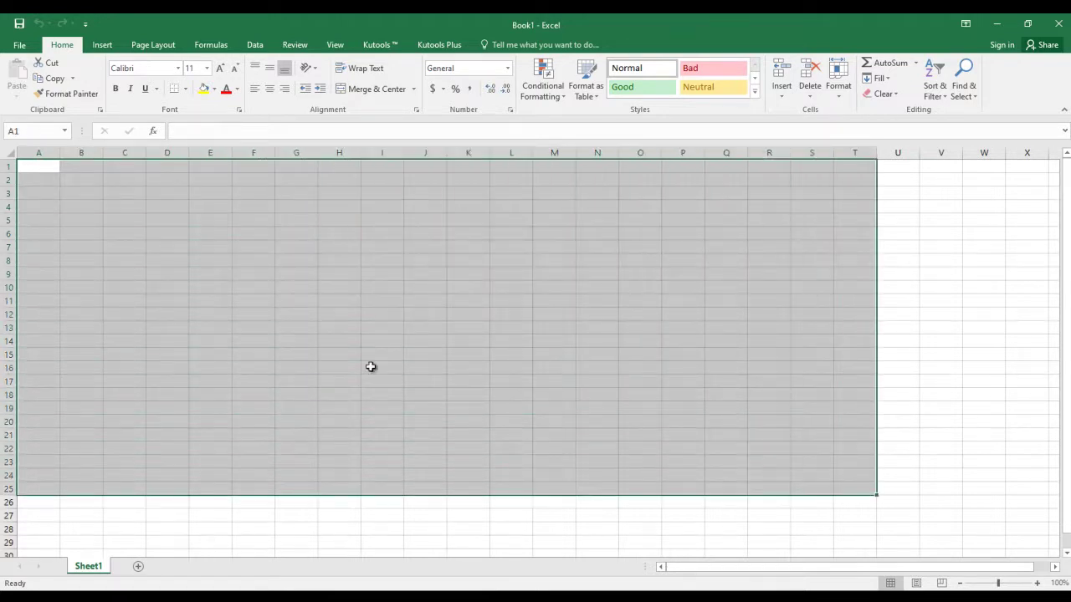
Make F3 the active cell and extend the selection from it to the block F3:I10
left_click(260, 220)
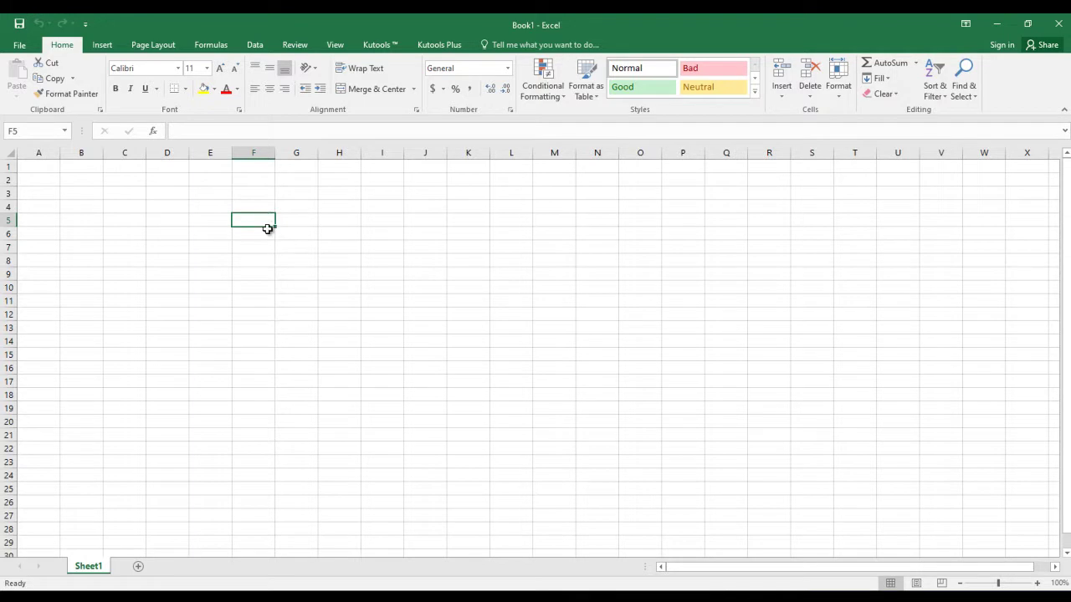
key("Up")
key("Up")
key("Left")
key("Right")
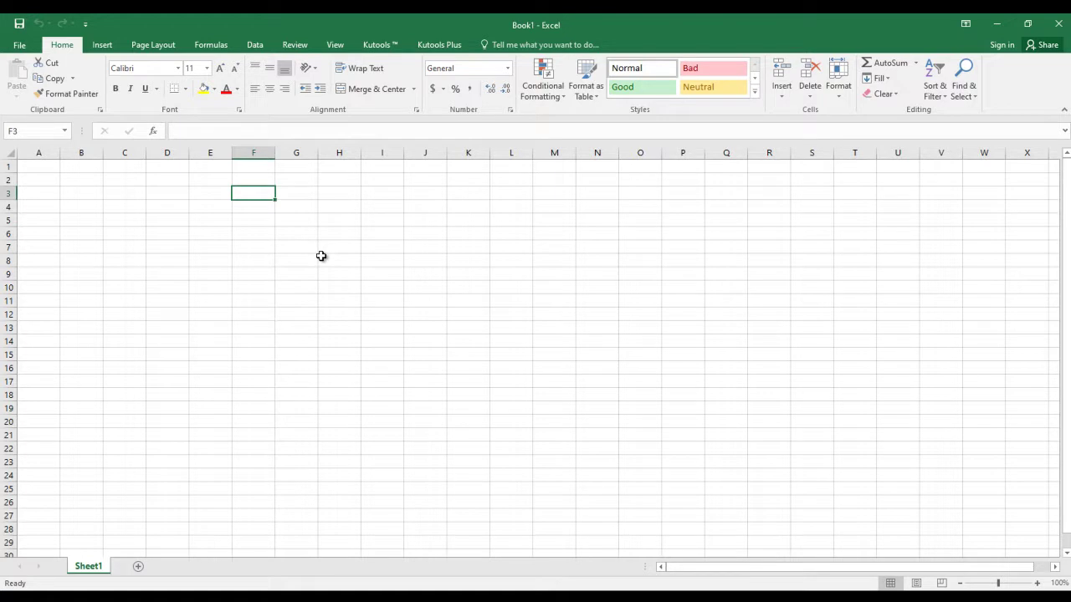
key("shift+Right")
key("shift+Right")
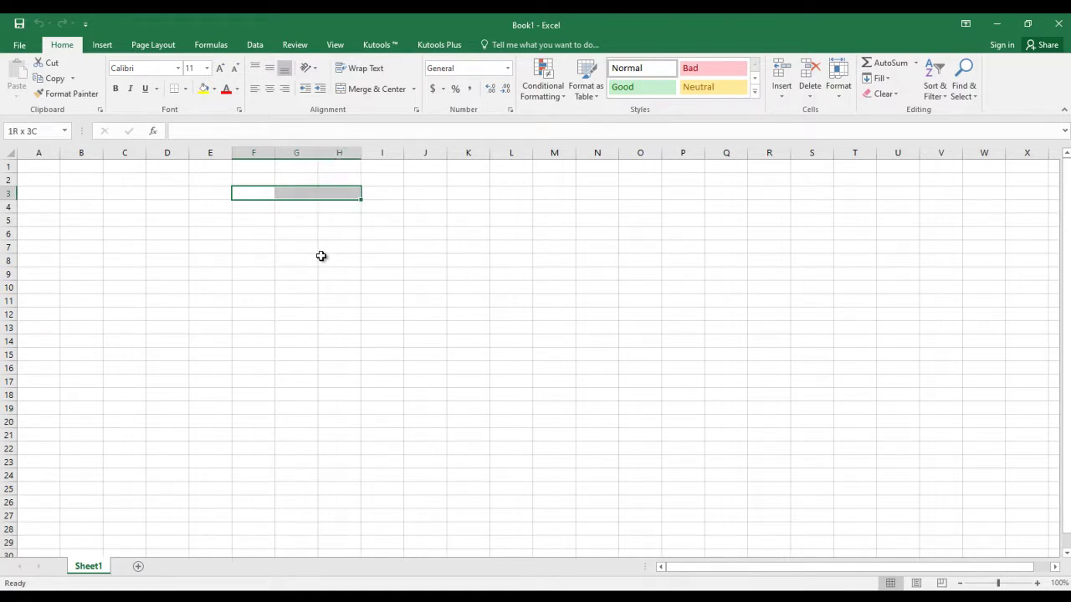
key("shift+Down")
key("shift+Down")
key("shift+Down")
key("shift+Down")
key("shift+Right")
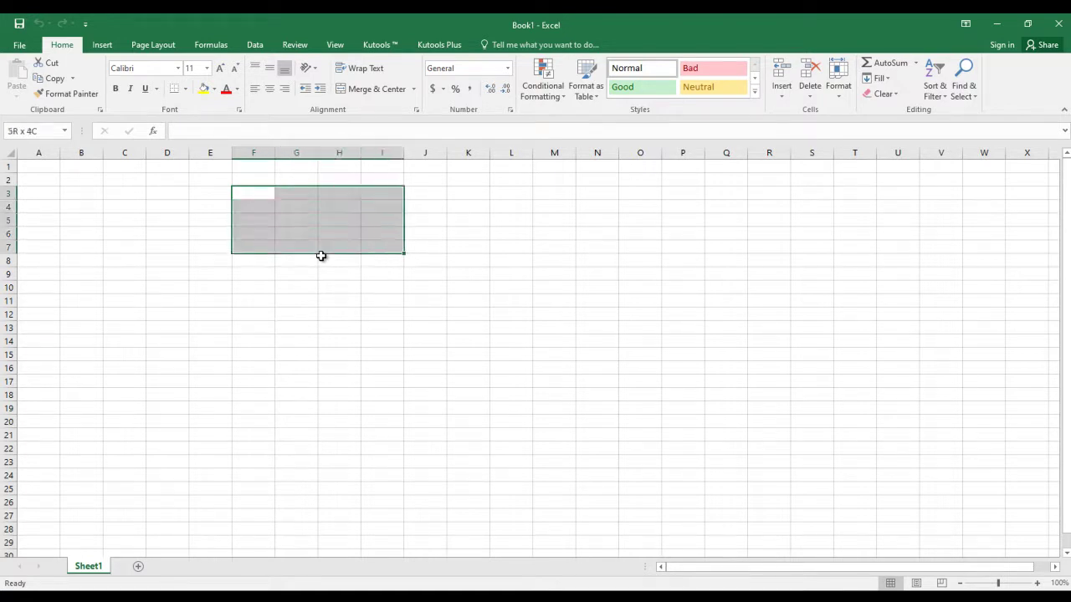
key("shift+Down")
key("shift+Down")
key("shift+Down")
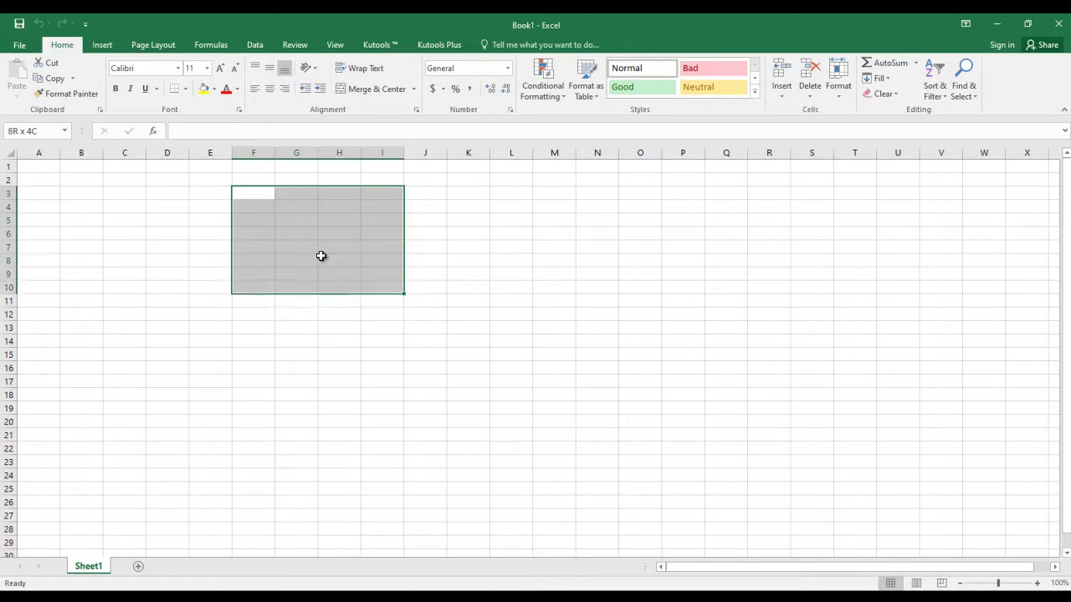
Extend the selection from F3 further across columns and rows to cover F3:M20
key("shift+Down")
key("shift+Right")
key("shift+Down")
key("shift+Right")
key("shift+Down")
key("shift+Down")
key("shift+Right")
key("shift+Down")
key("shift+Right")
key("shift+Down")
key("shift+Down")
key("shift+Down")
key("shift+Down")
key("shift+Down")
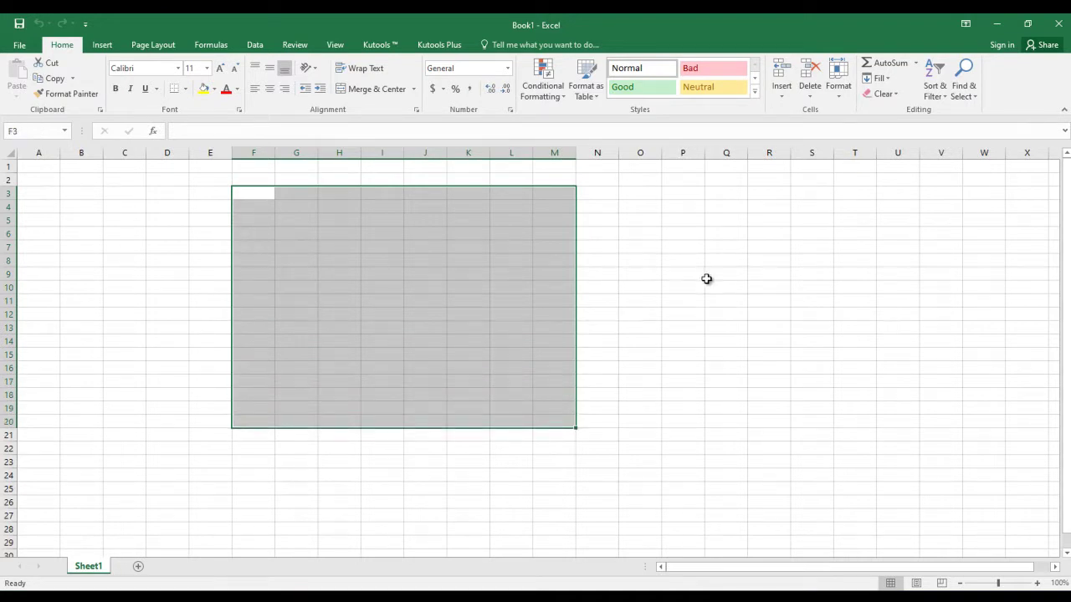
Close the blank workbook and open the Inventory list workbook from the Microsoft Excel 2016 Tutorials folder
left_click(167, 194)
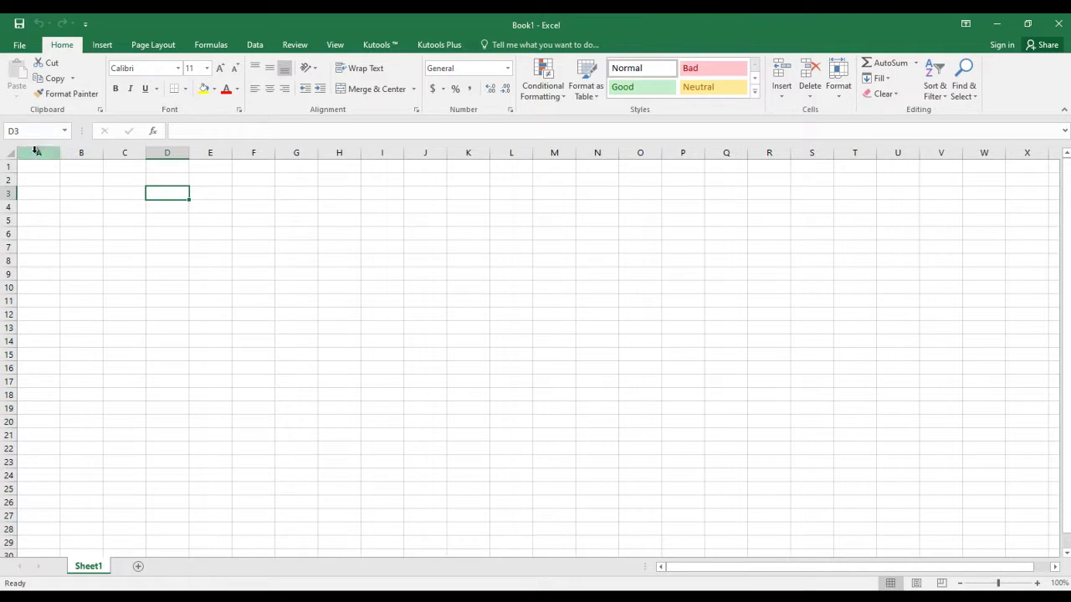
left_click(1060, 25)
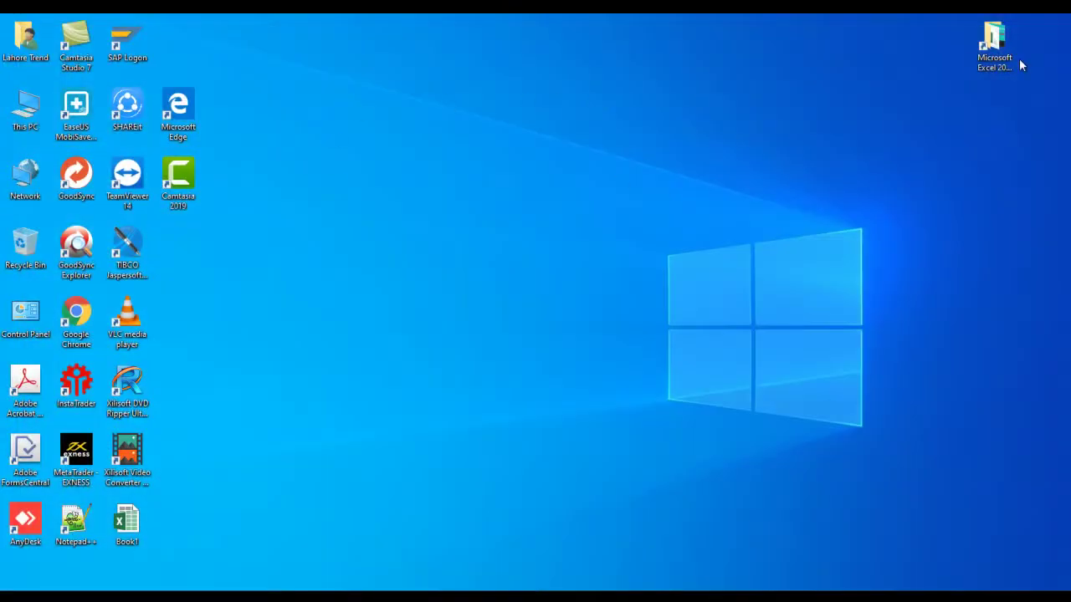
double_click(972, 55)
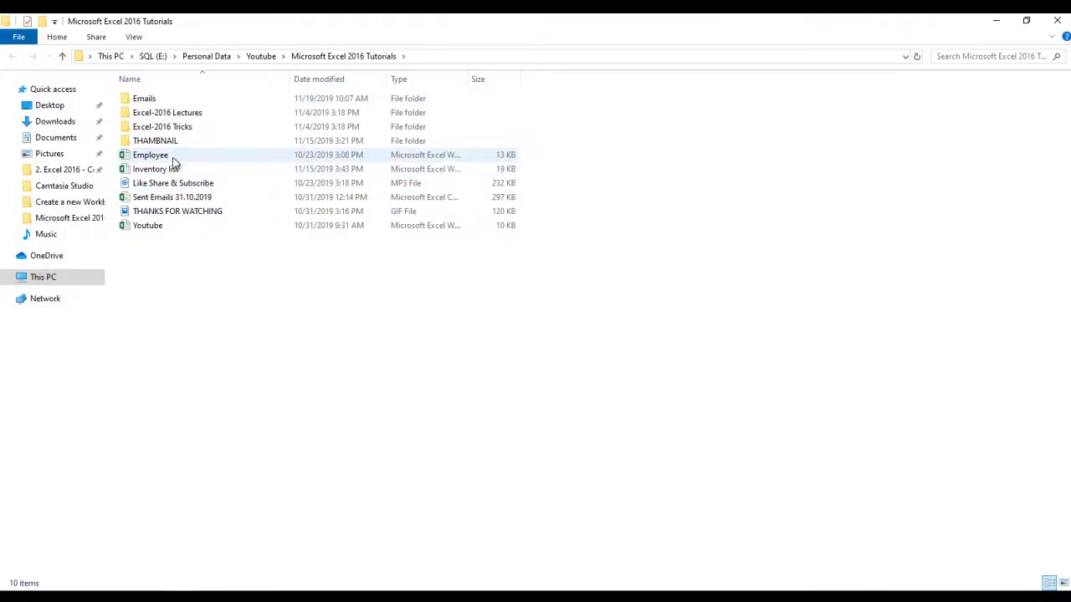
double_click(172, 169)
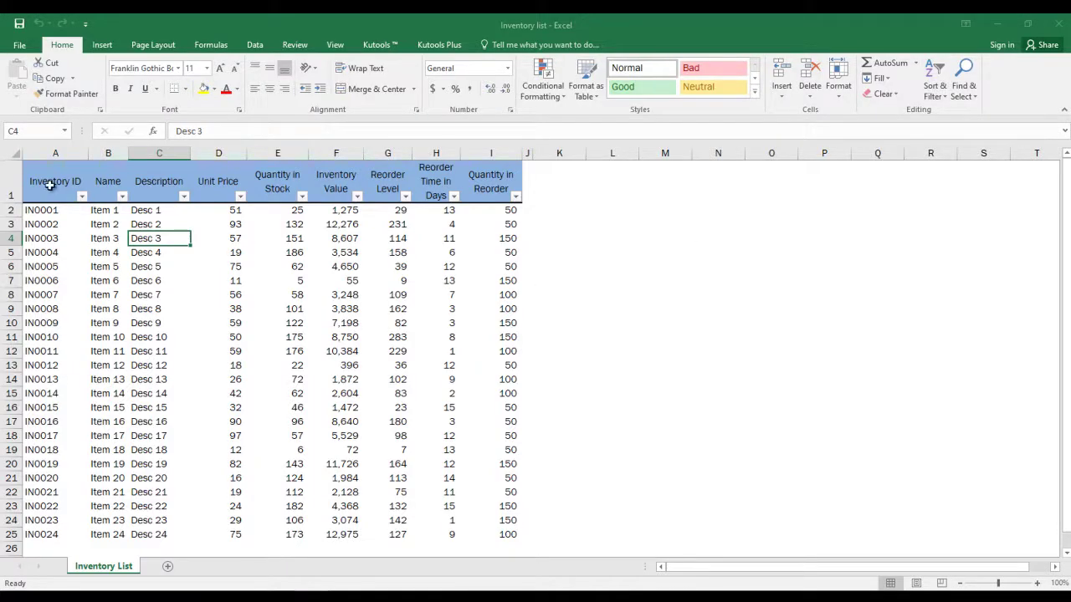
Select cells C6 and G8, and replace the description in cell C7 with "xyz"
left_click(159, 267)
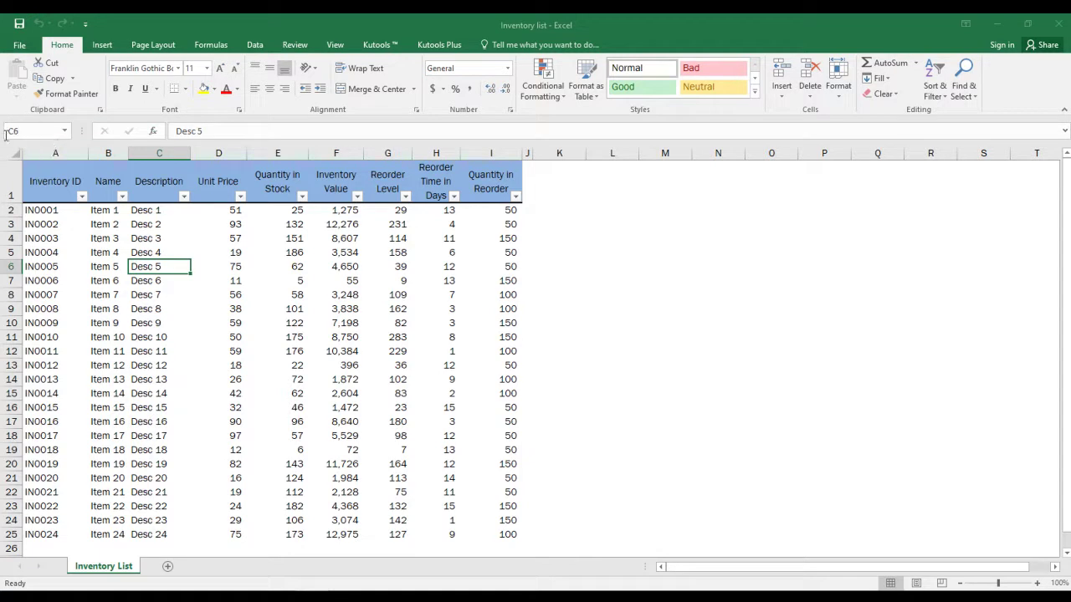
left_click(393, 297)
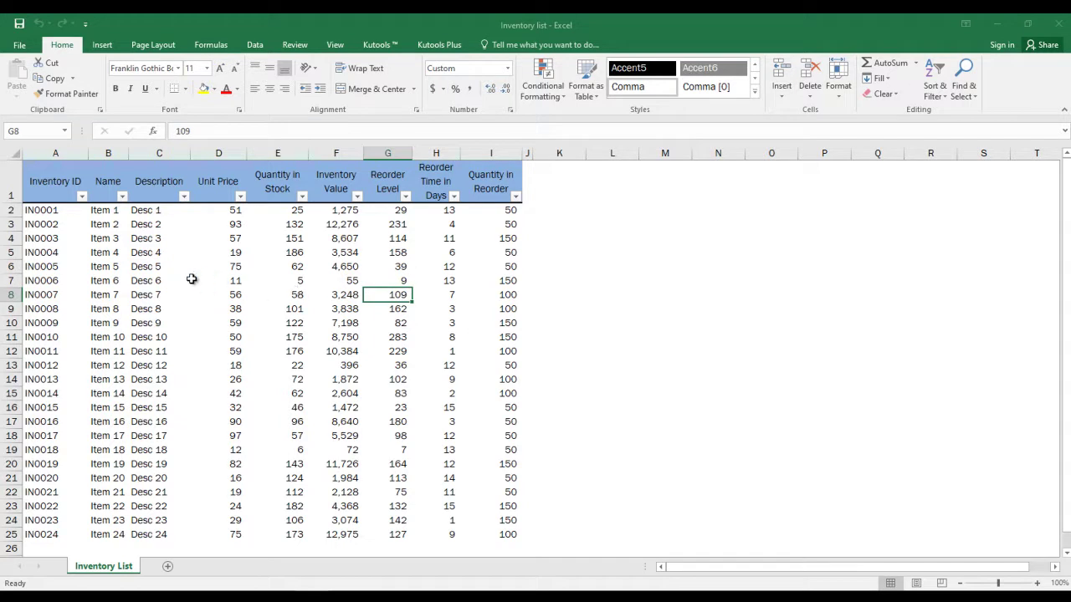
left_click(166, 280)
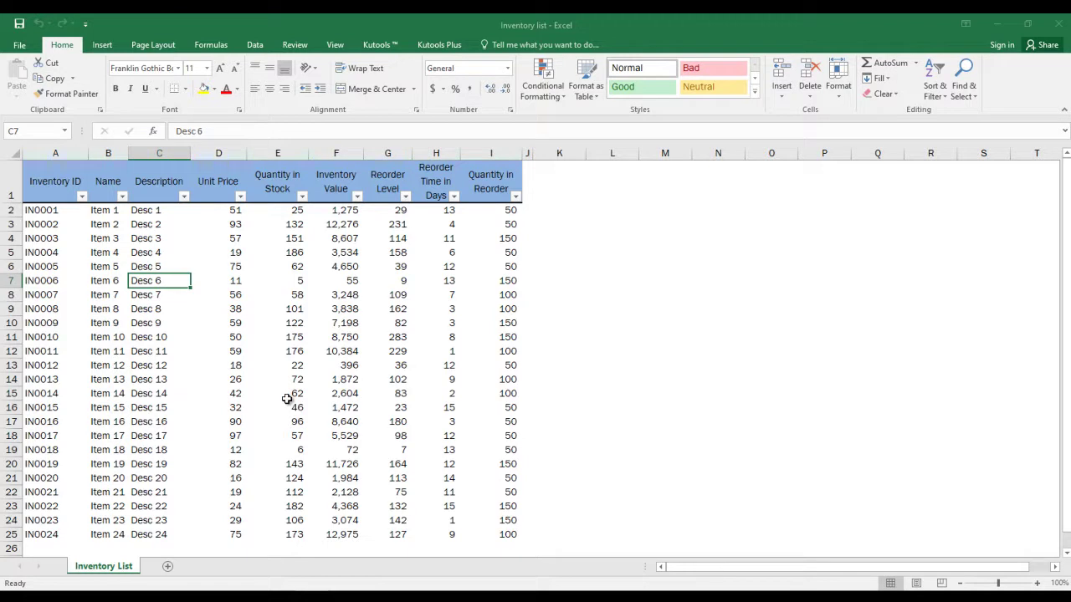
type("xyz")
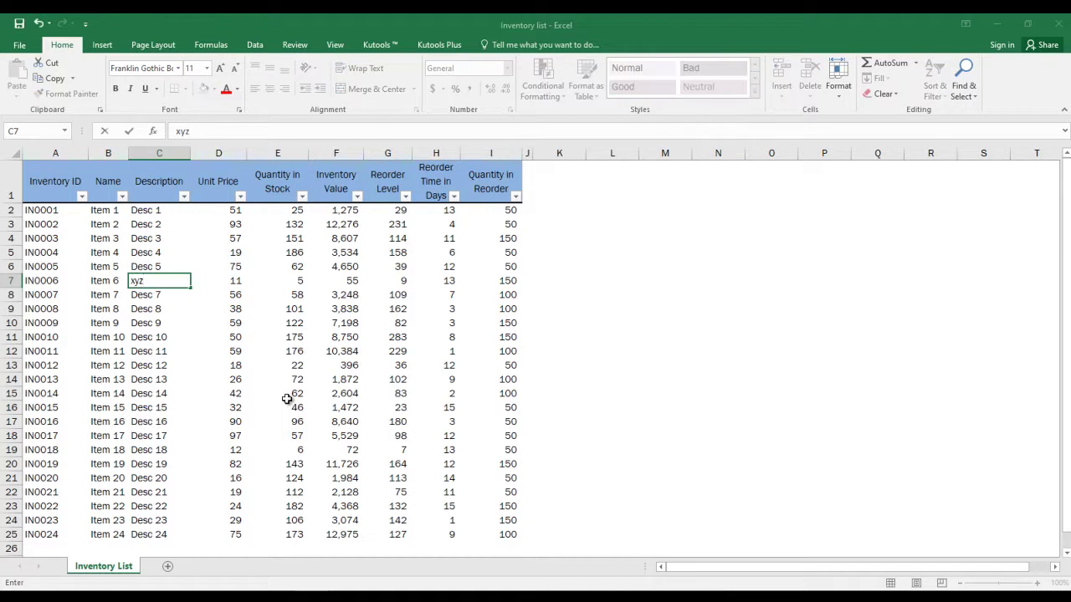
key("Return")
key("Up")
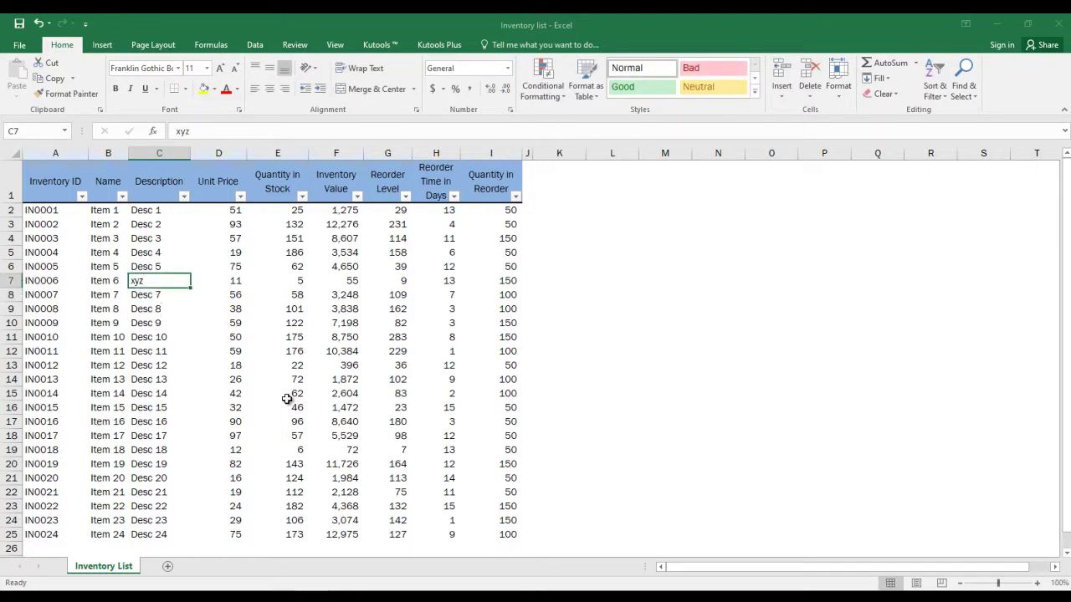
Replace the description of Item 6 in cell C7 with "kkkkkd"
key("Up")
key("Up")
key("Down")
key("Down")
type("kkk")
key("Down")
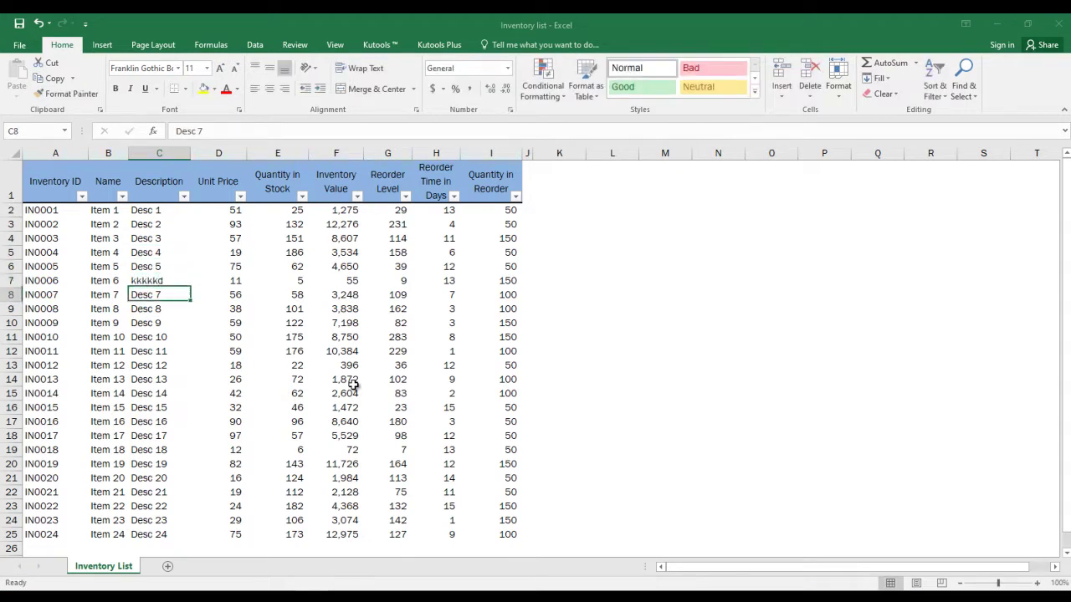
Replace the description of Item 6 in cell C7 with "Desc 6"
key("Up")
type("Des")
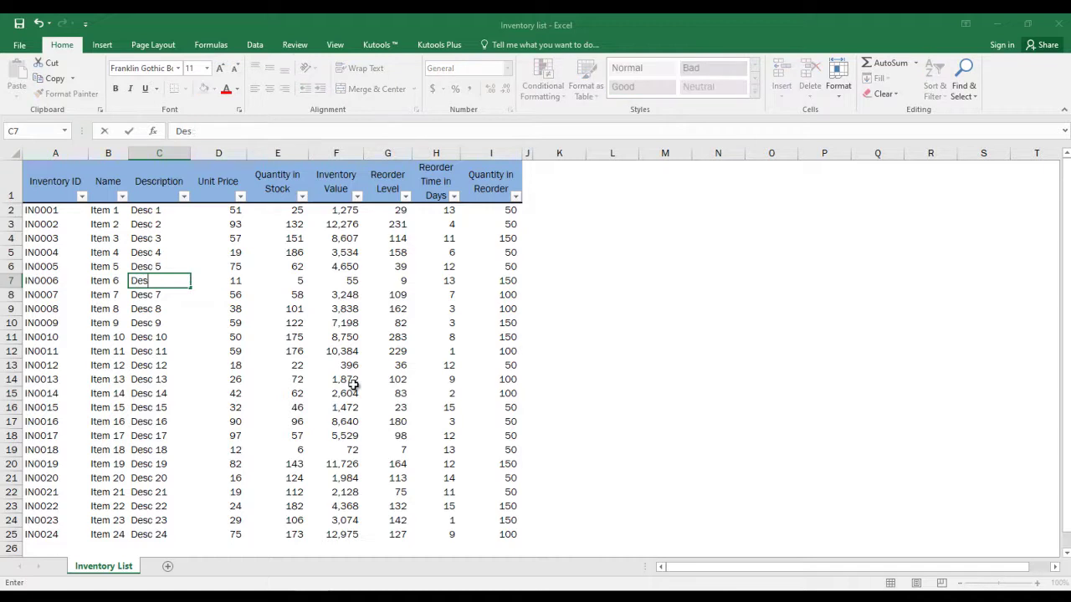
type("c 6")
key("Return")
key("Up")
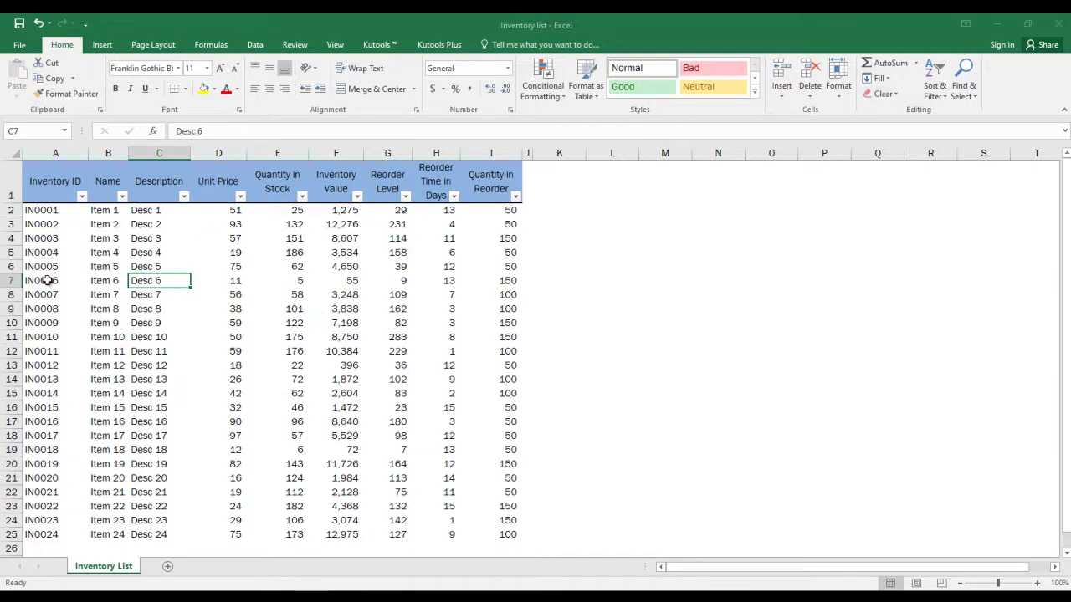
Select the Item 6 record in A7:I7 and remove its data with Clear Contents
left_click_drag(36, 280, 511, 279)
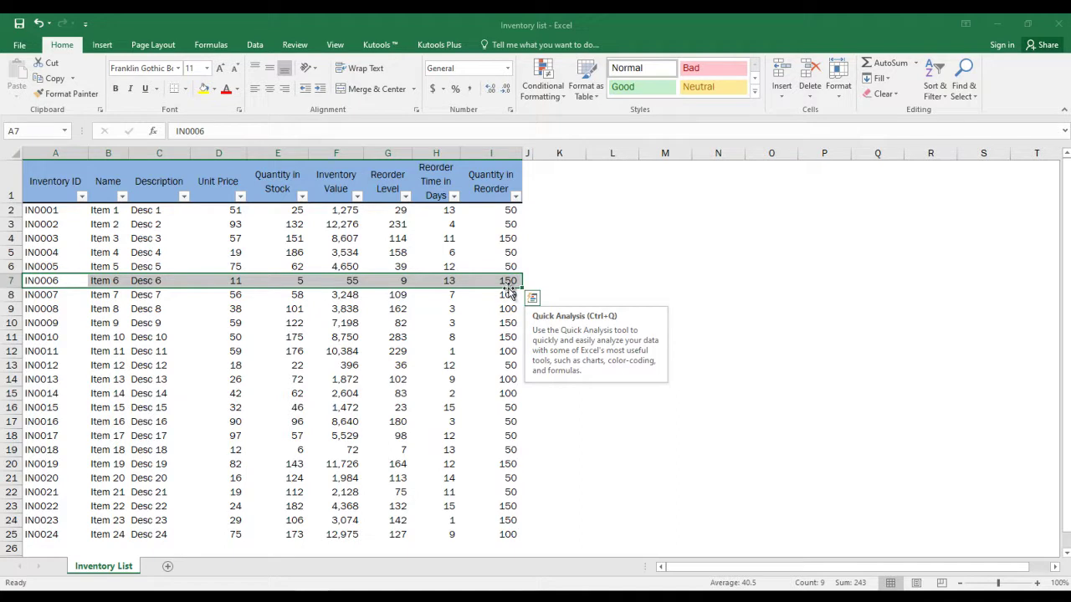
left_click(11, 283)
left_click_drag(74, 282, 511, 278)
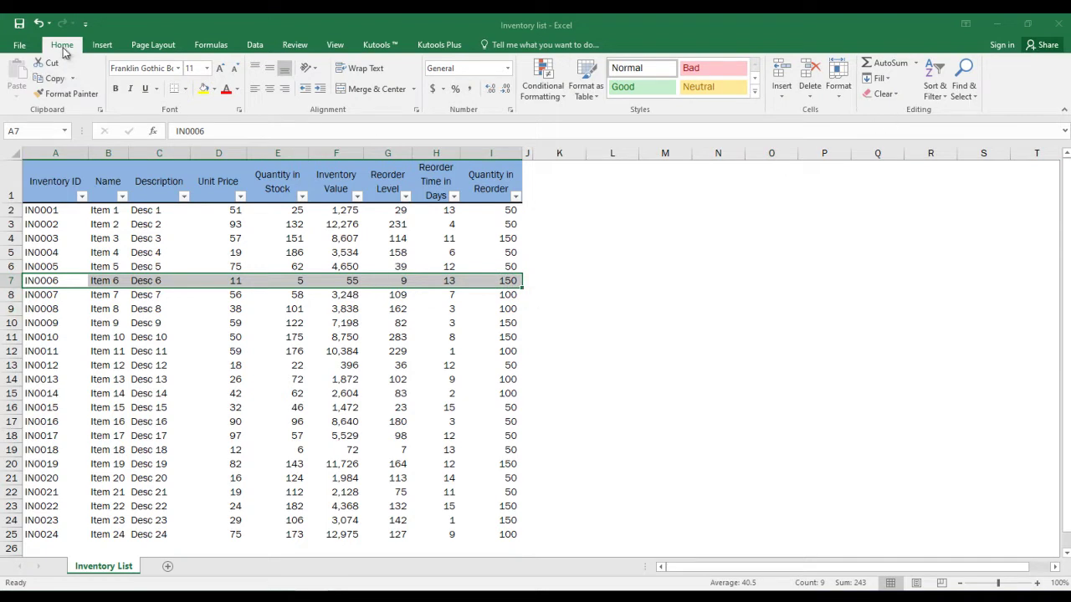
left_click(896, 95)
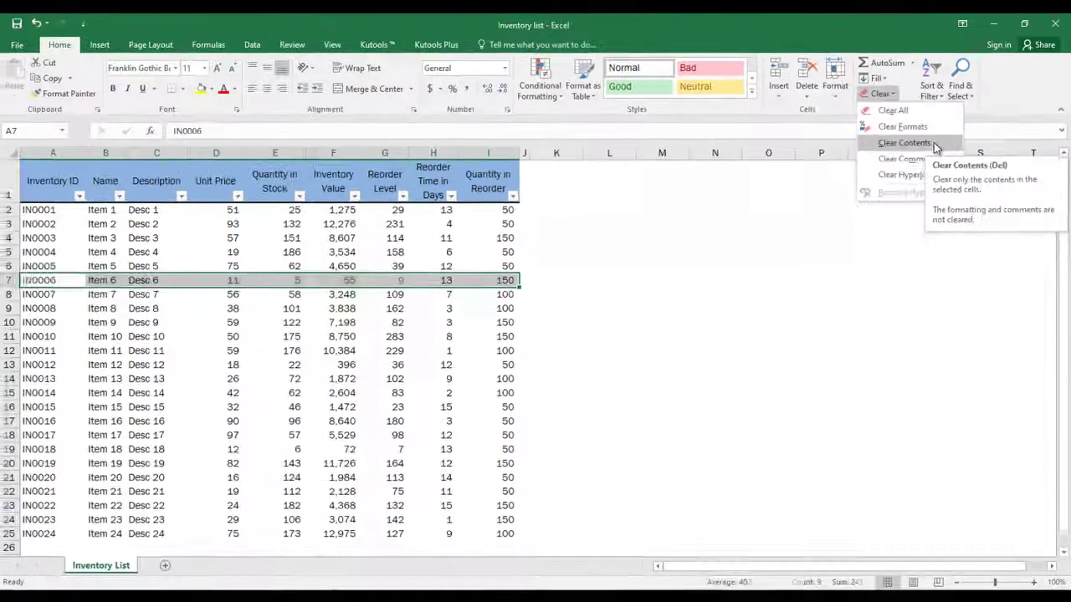
left_click(870, 199)
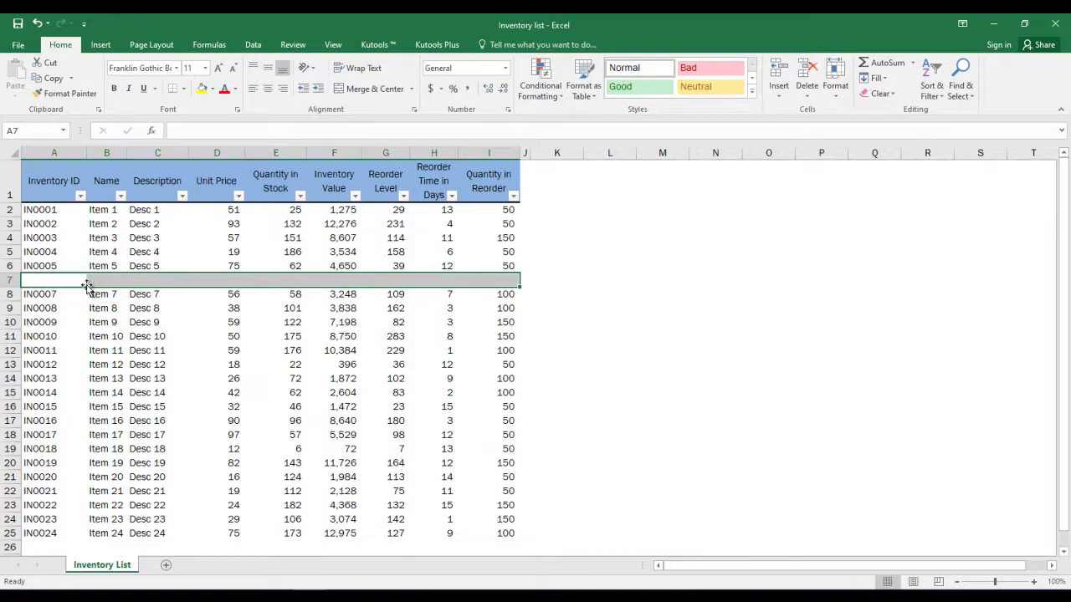
Check the emptied row 7 by selecting its cells, and undo the clearing of the Item 6 record
left_click(54, 280)
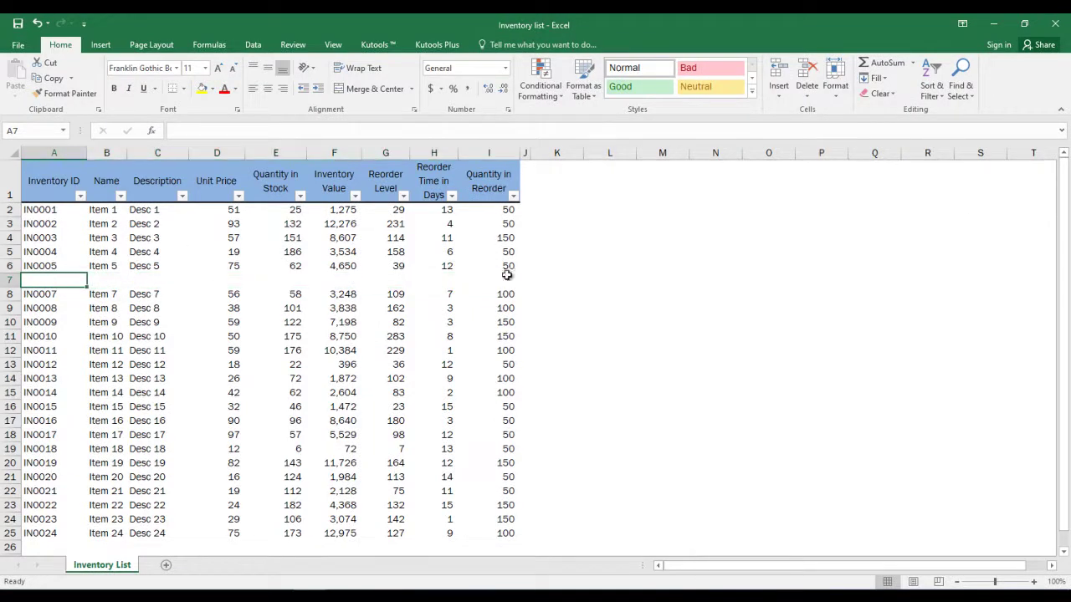
left_click_drag(512, 280, 12, 280)
left_click(7, 280)
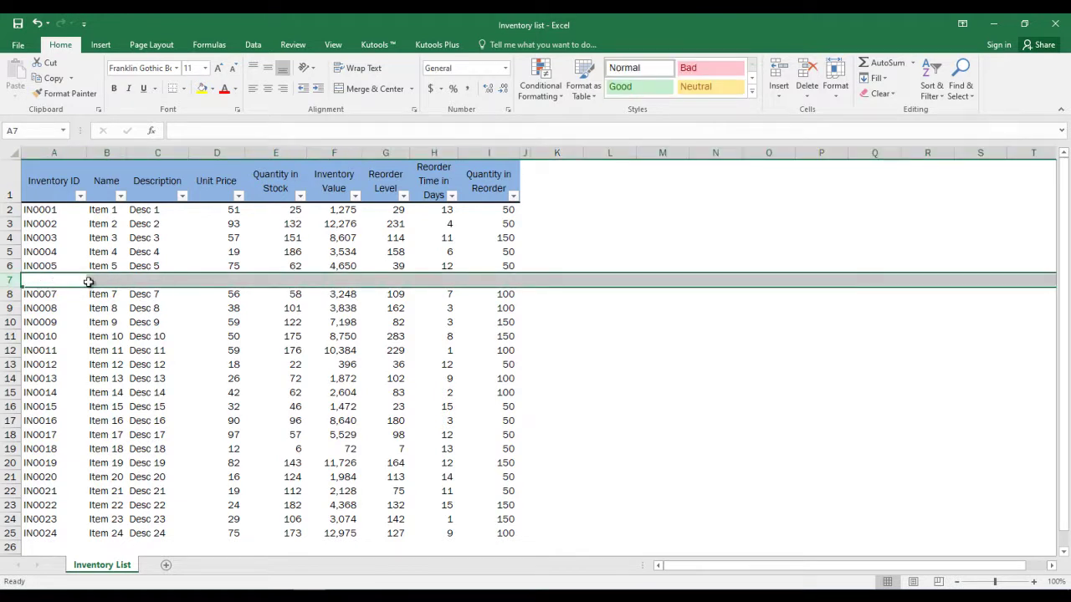
left_click(71, 280)
key("ctrl+z")
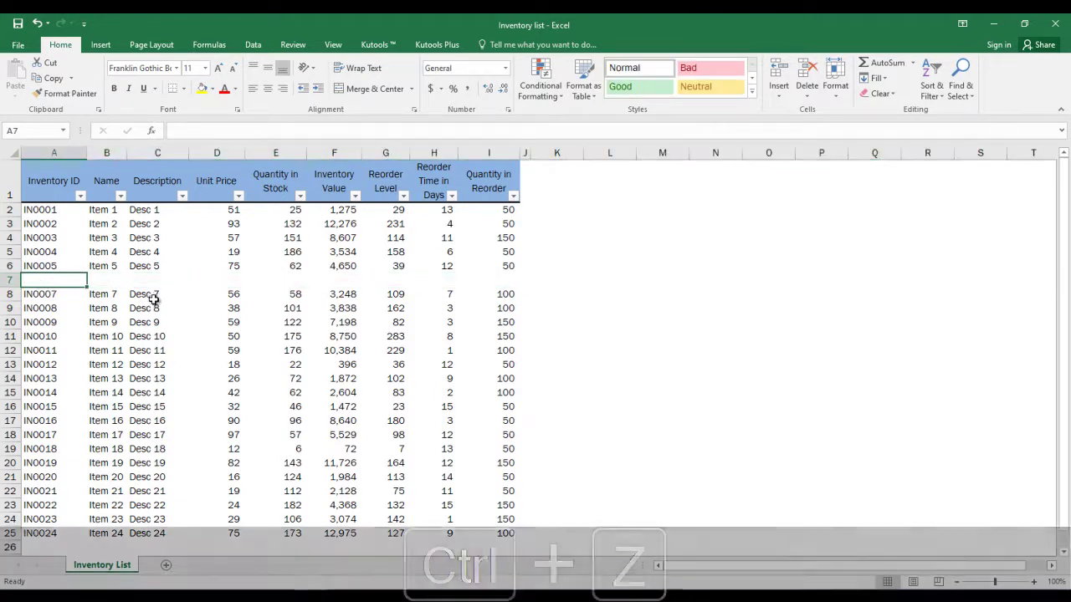
left_click(156, 282)
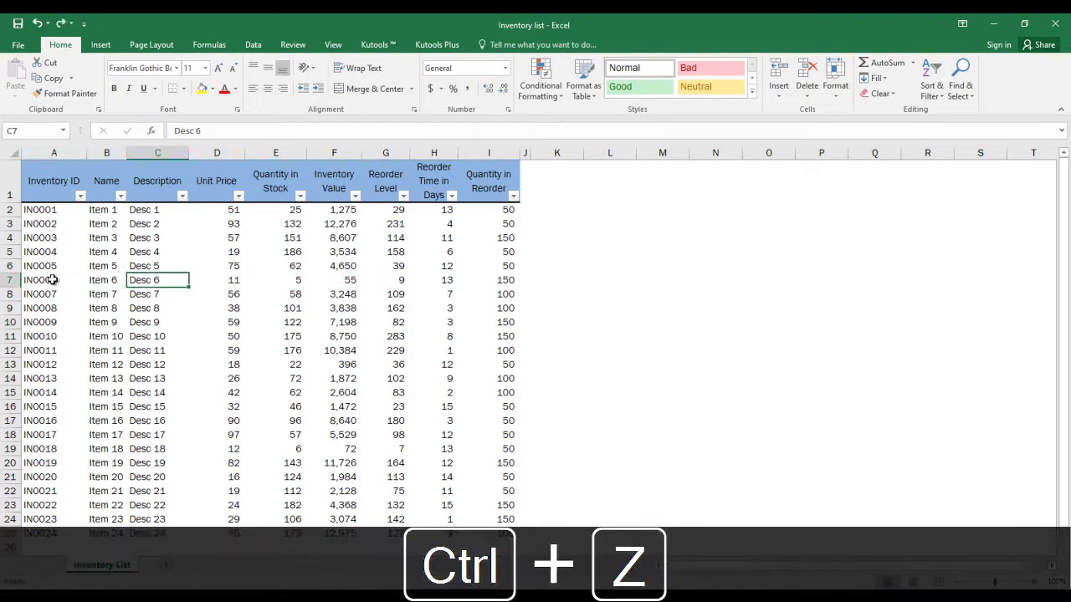
Select the Item 6 record in A7:I7 again and delete its contents
left_click_drag(50, 280, 465, 283)
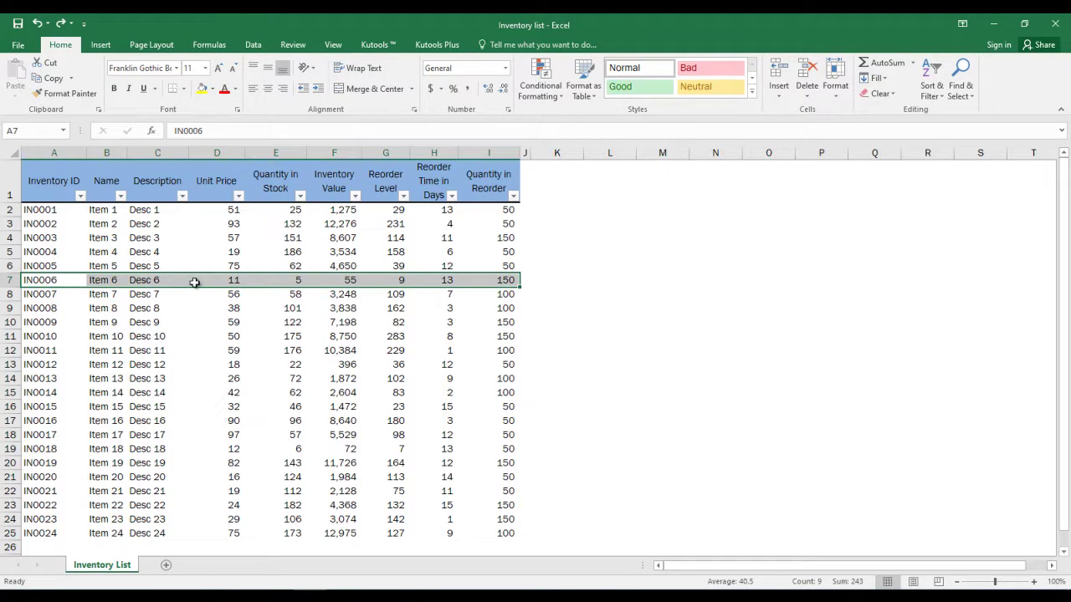
left_click(887, 95)
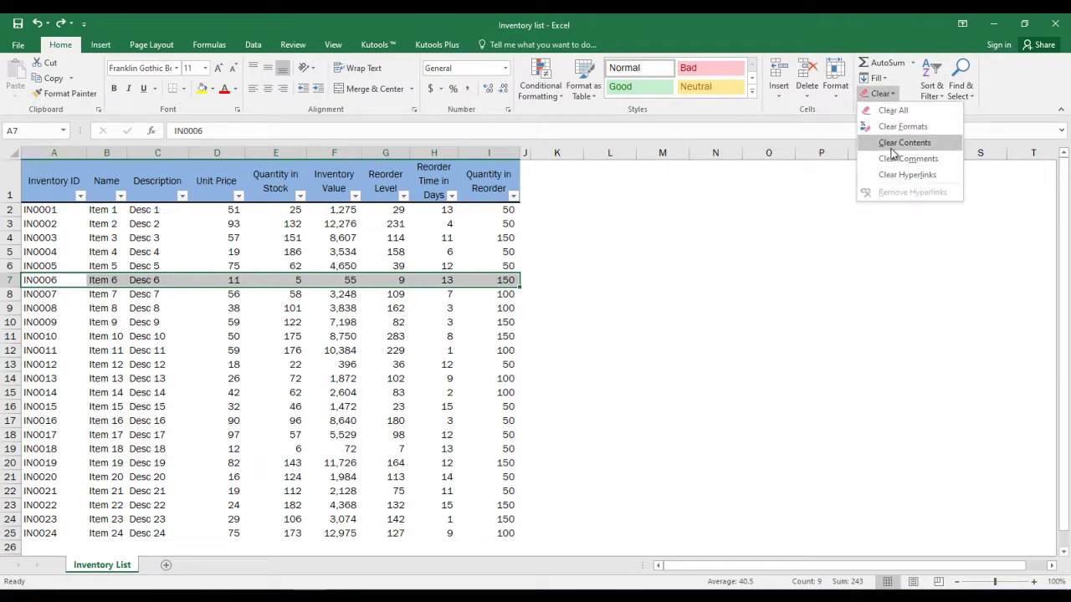
left_click(43, 281)
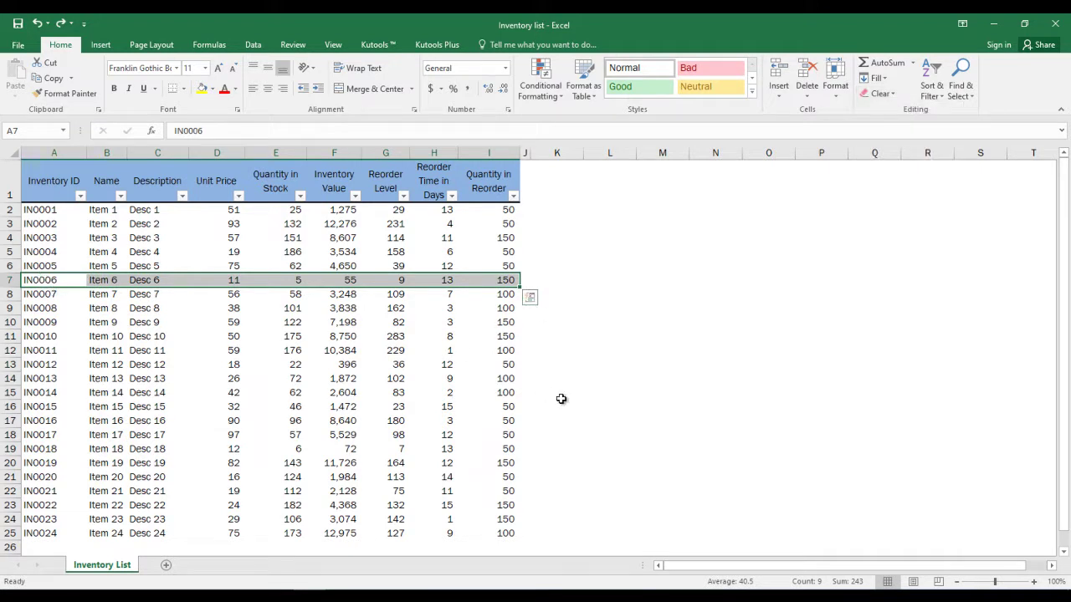
key("Delete")
key("Up")
key("Down")
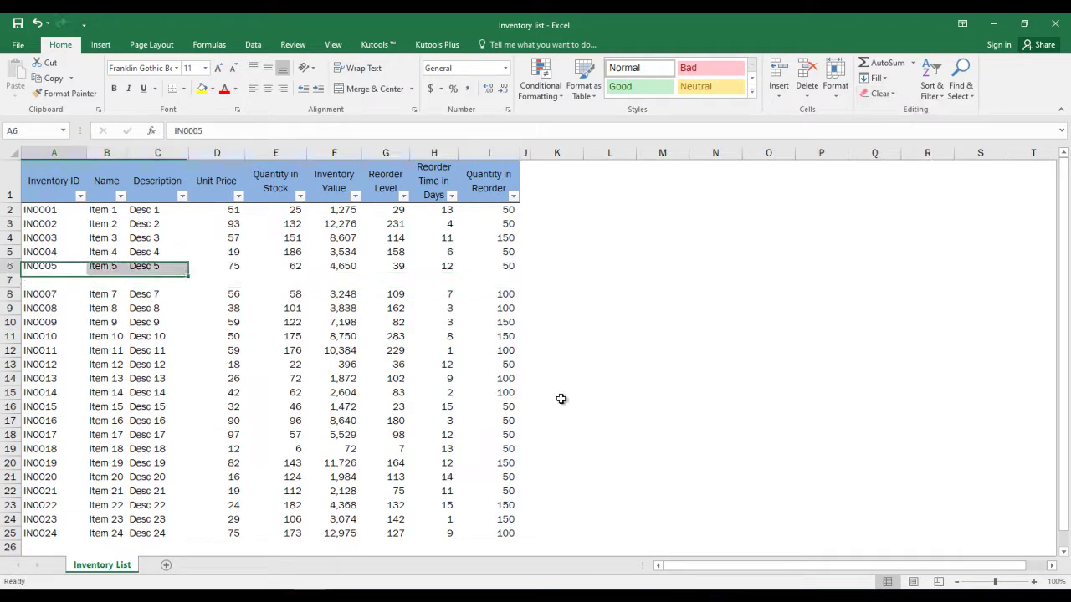
Delete the description of Item 5 in cell C6
key("Right")
key("Right")
key("Up")
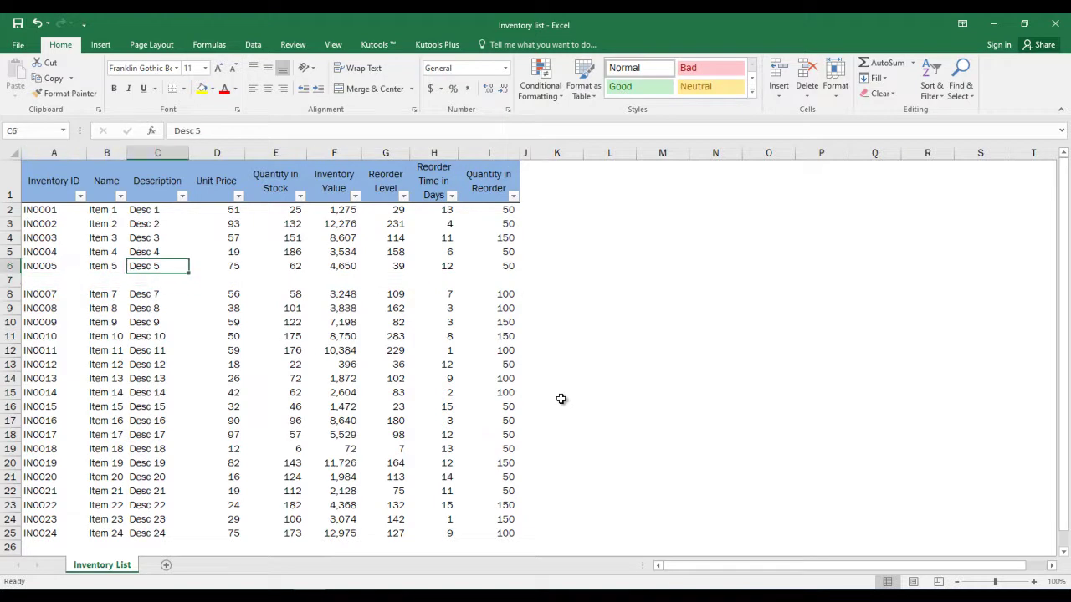
key("Delete")
Undo the deletion of the Item 5 description and of the Item 6 record
key("ctrl+z")
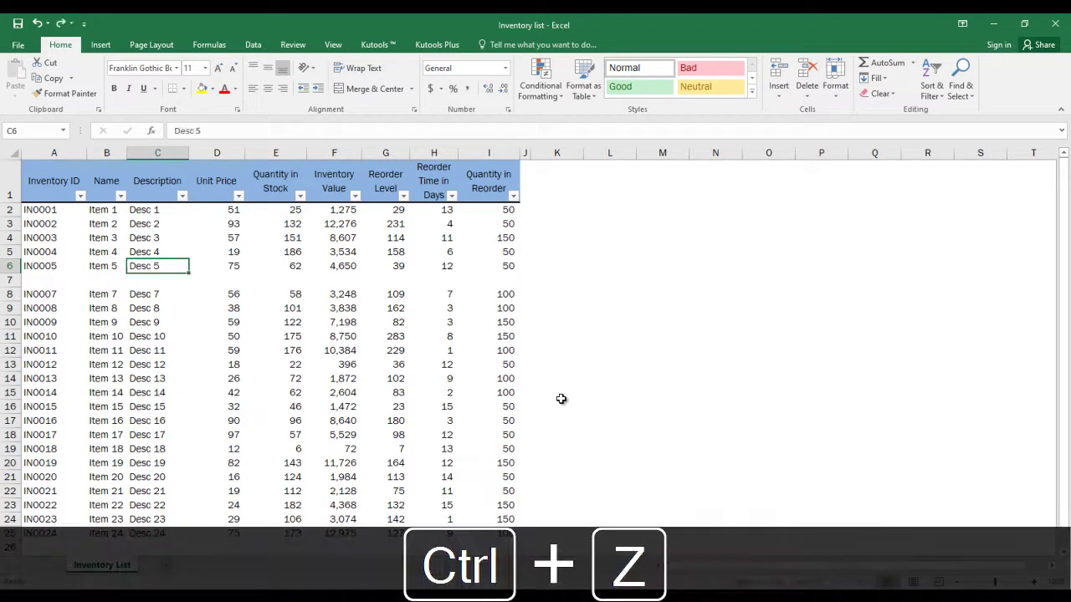
key("ctrl+z")
key("ctrl+z")
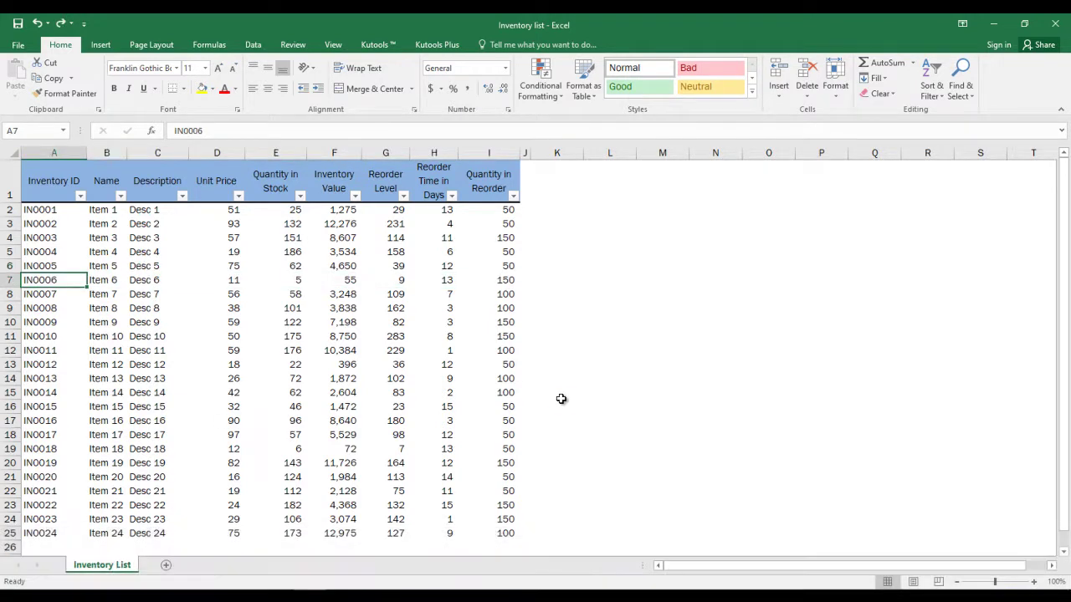
Select the records of Items 6 to 10 in A7:I11 and clear their contents
key("shift+Down")
key("shift+Down")
key("shift+Down")
key("shift+Down")
key("shift+Right")
key("shift+Right")
key("shift+Right")
key("shift+Right")
key("shift+Right")
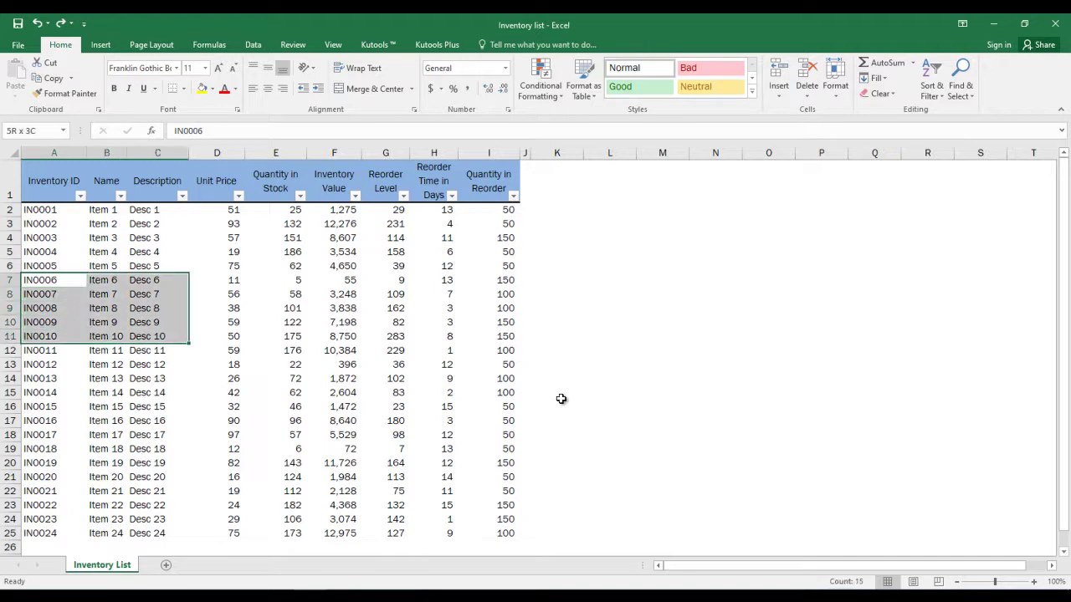
key("shift+Right")
key("shift+Right")
key("shift+Right")
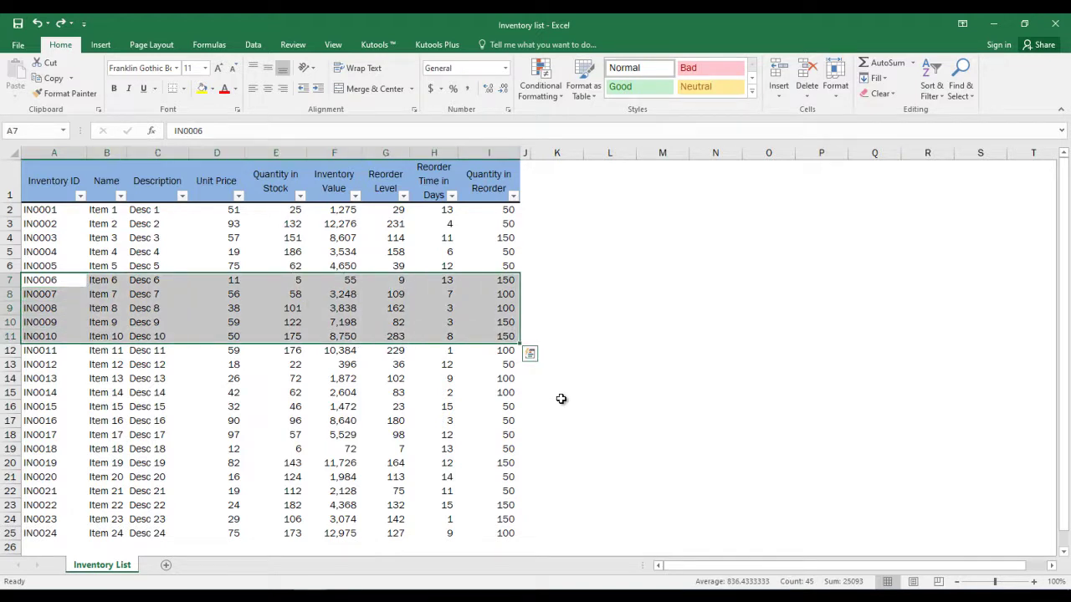
key("Delete")
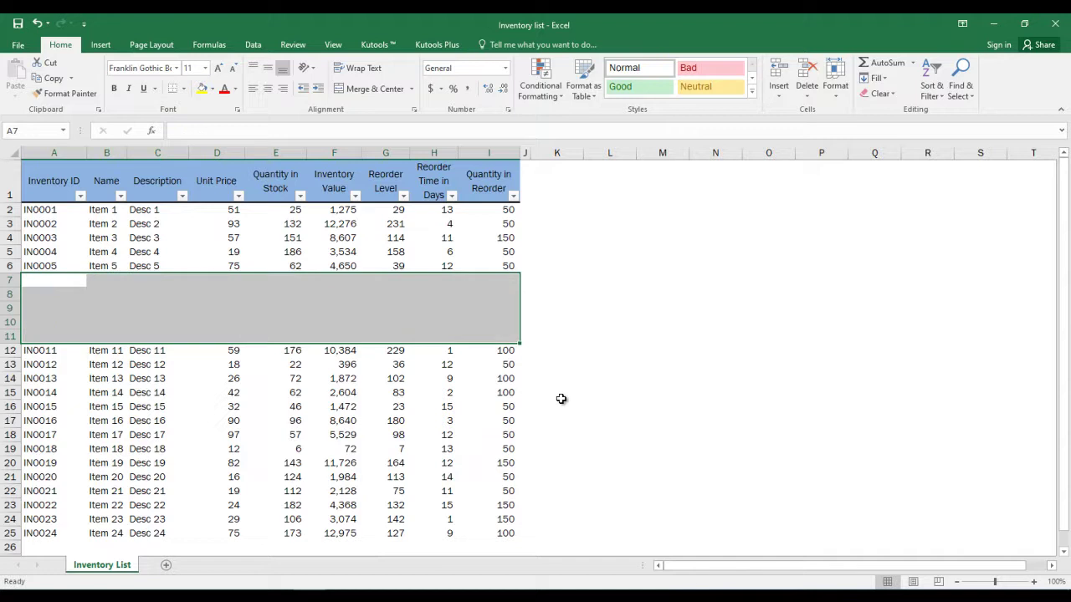
left_click(883, 93)
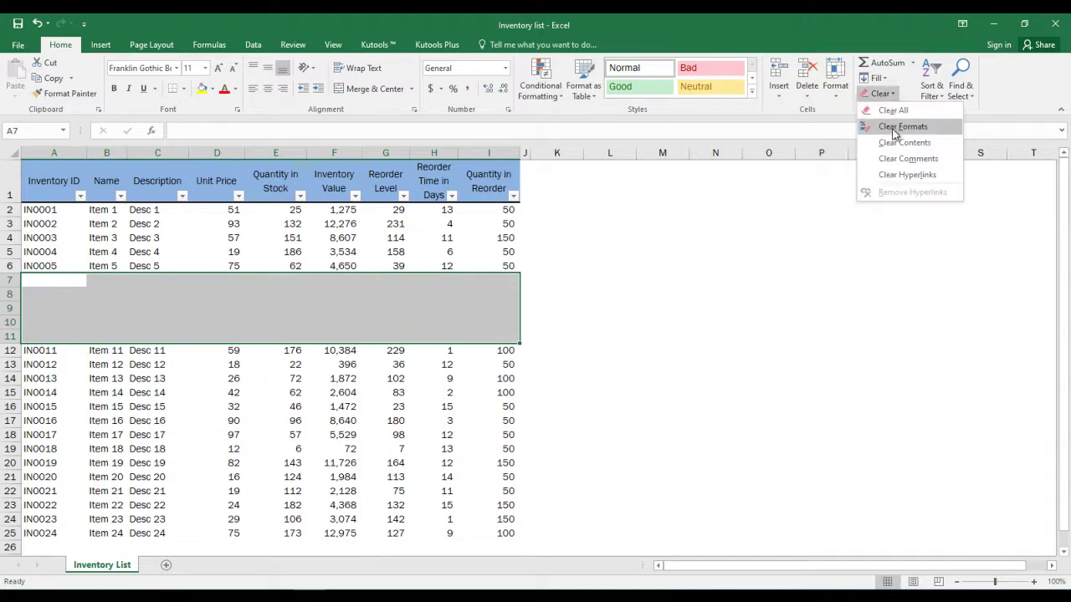
left_click(896, 140)
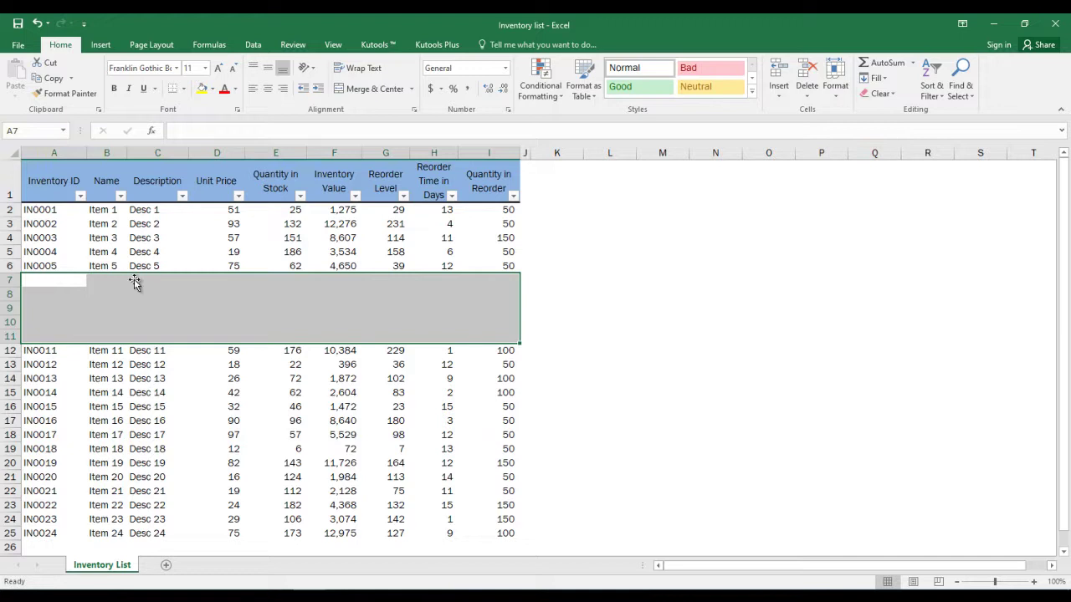
Select the whole blank rows 7 to 11 and delete them from the sheet
left_click(58, 281)
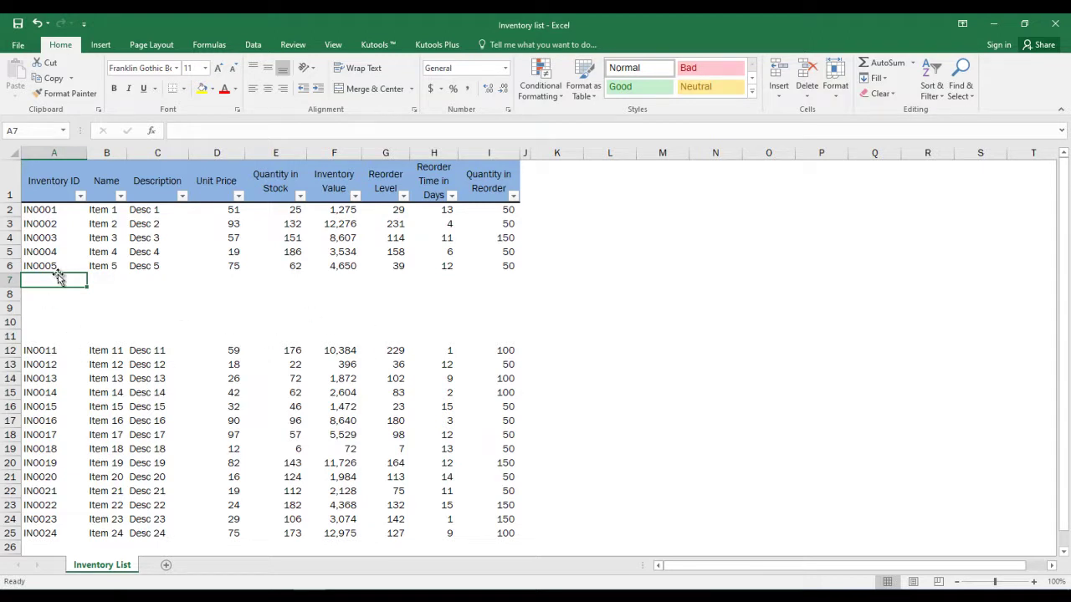
left_click_drag(7, 280, 7, 340)
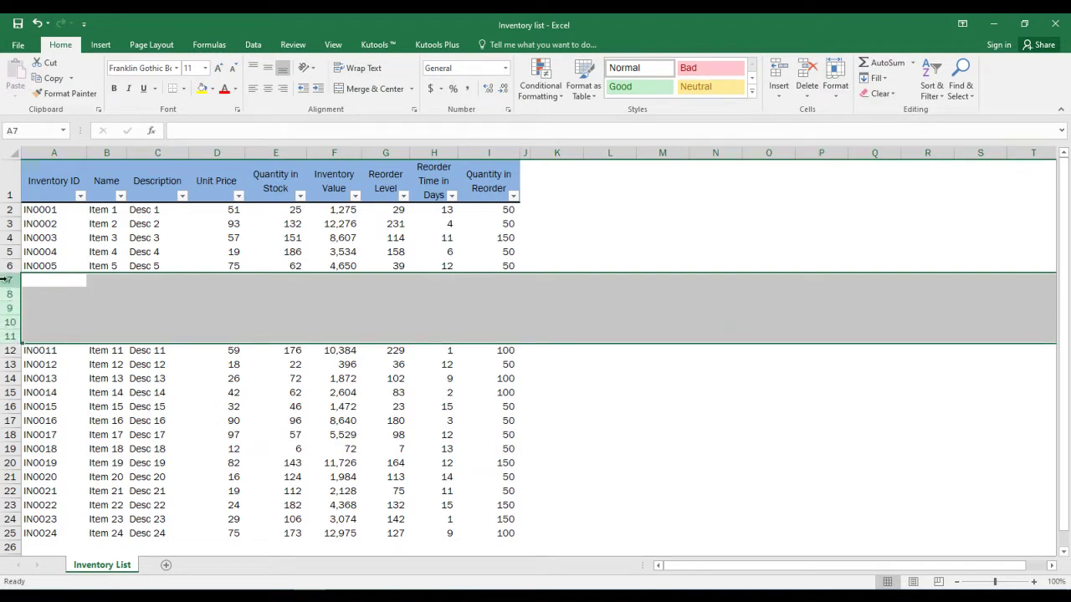
left_click_drag(4, 278, 4, 336)
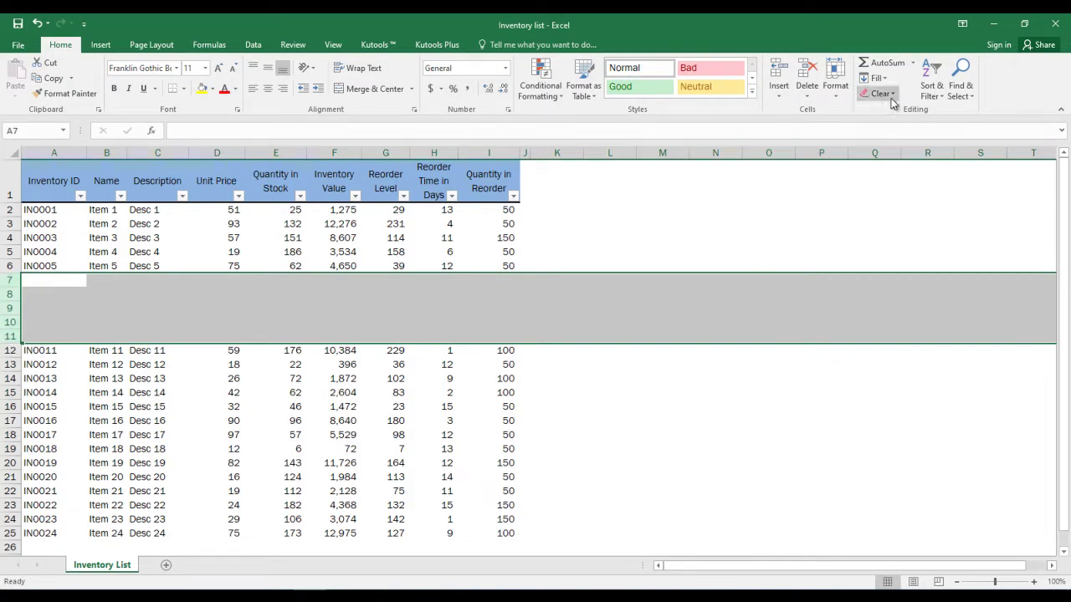
right_click(14, 281)
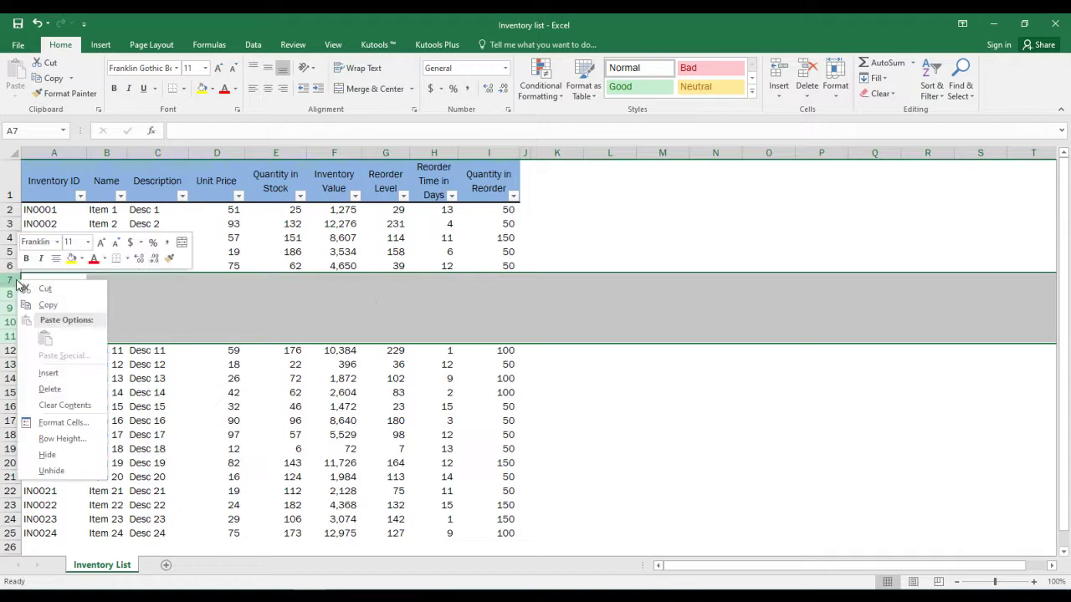
left_click(50, 390)
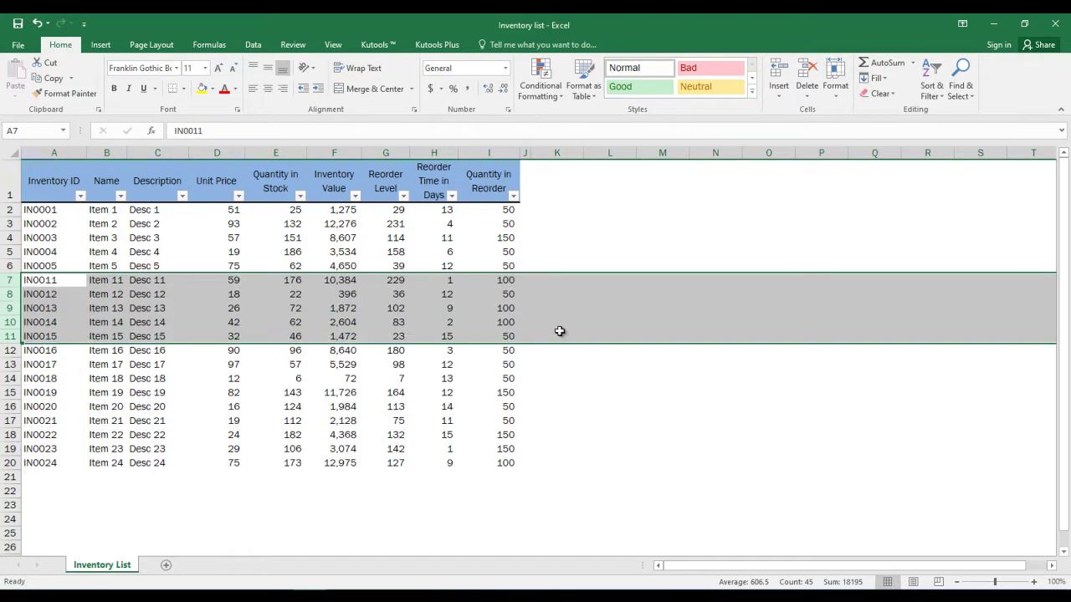
Undo the row deletion and remove rows 7 to 11 with the Delete Cells command
left_click(38, 30)
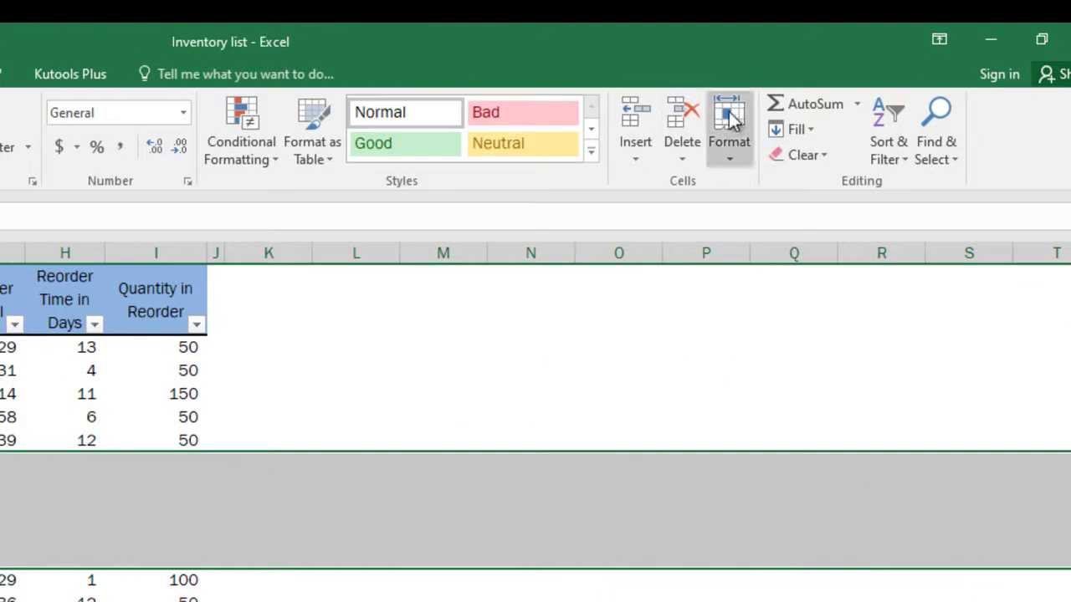
left_click(683, 162)
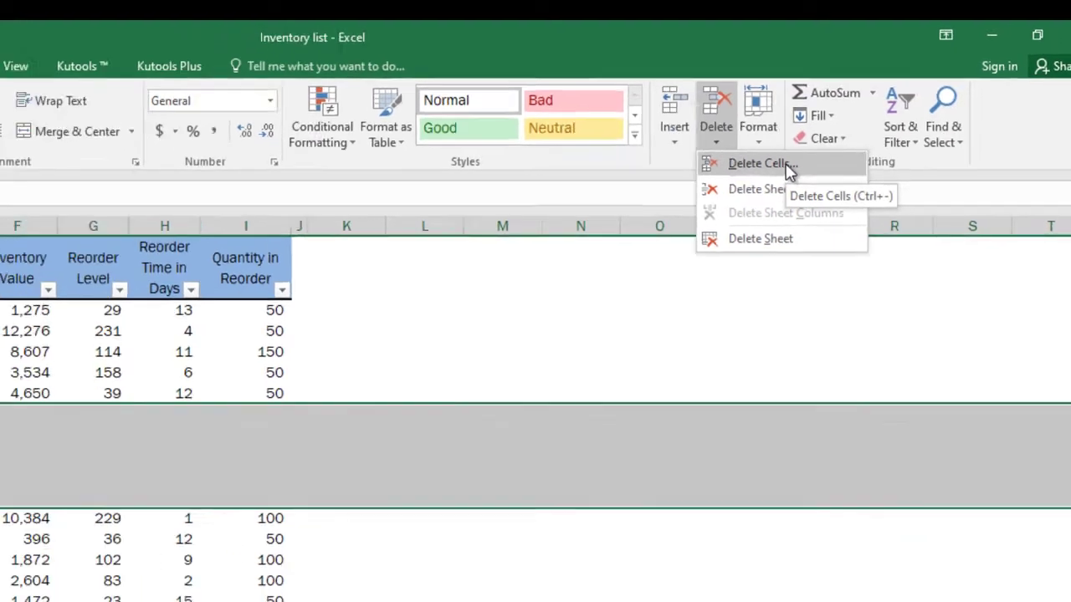
left_click(757, 164)
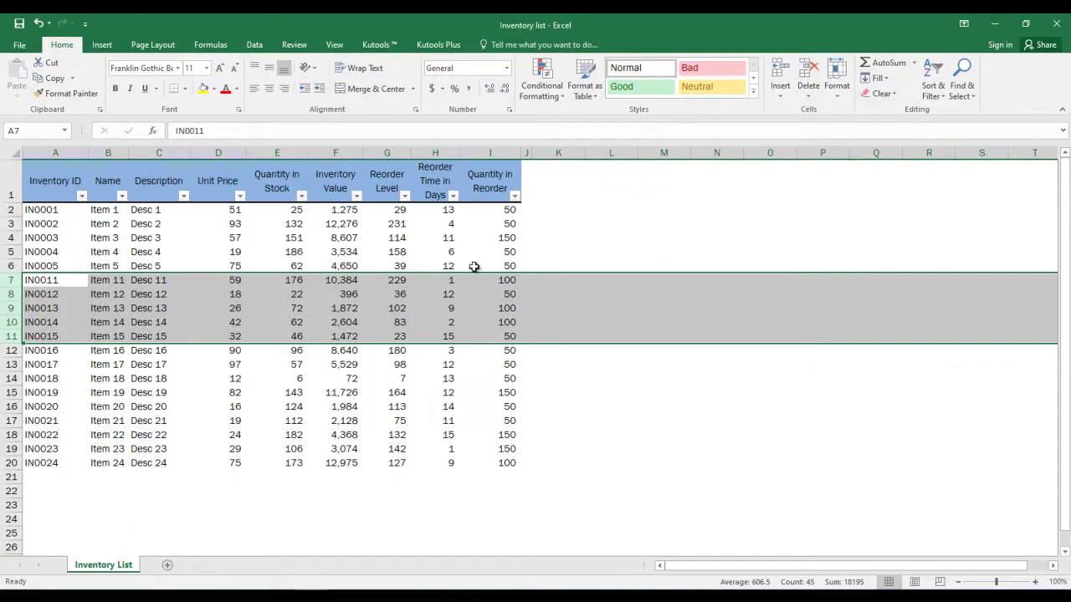
Undo the Delete Cells operation and remove rows 7 to 11 with Delete Sheet Rows
left_click(39, 23)
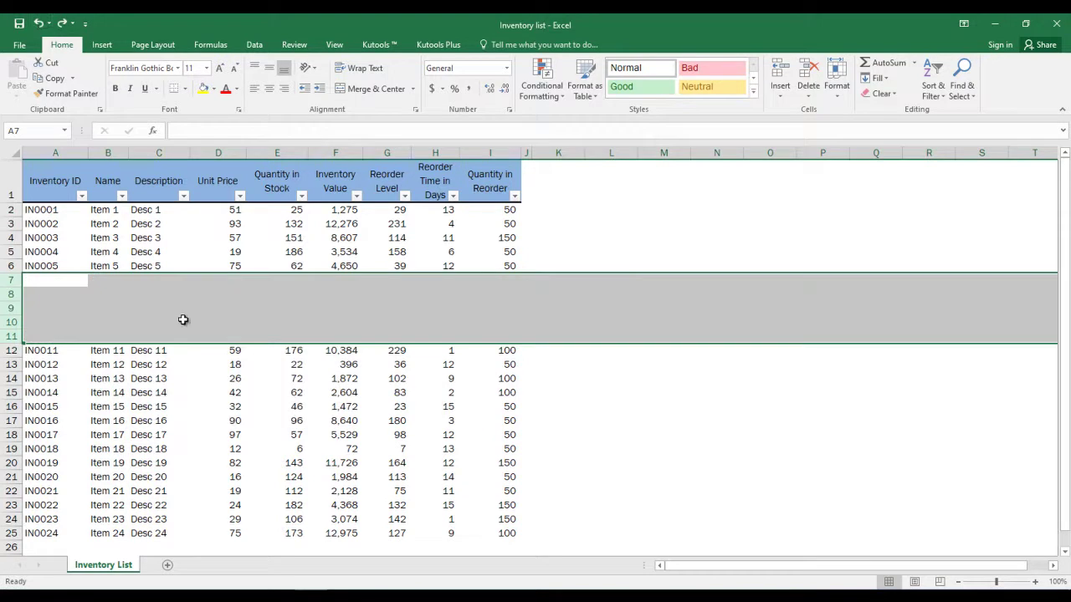
left_click(809, 96)
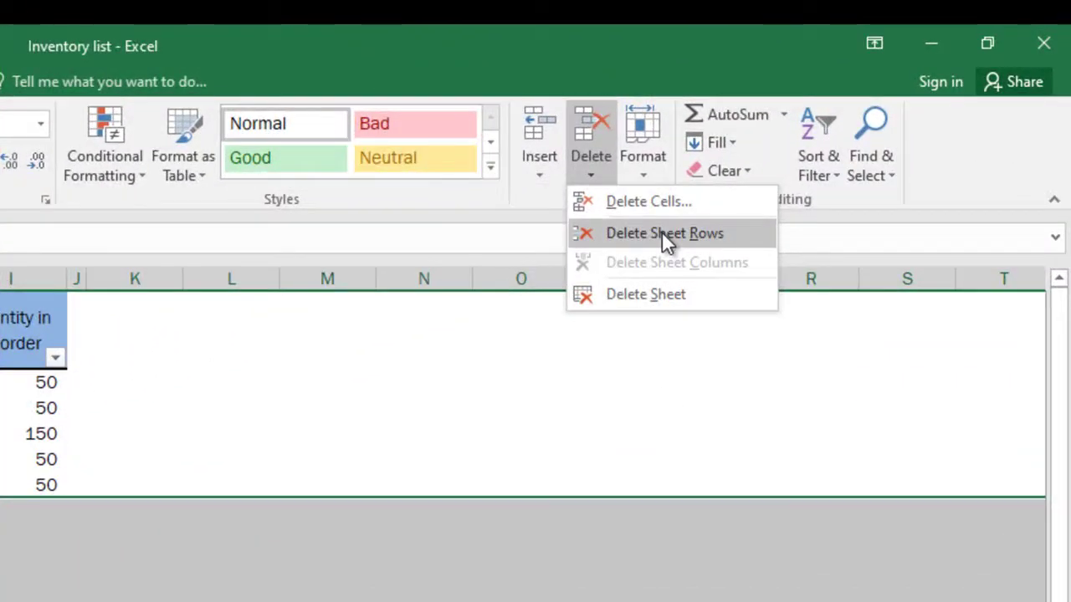
left_click(663, 234)
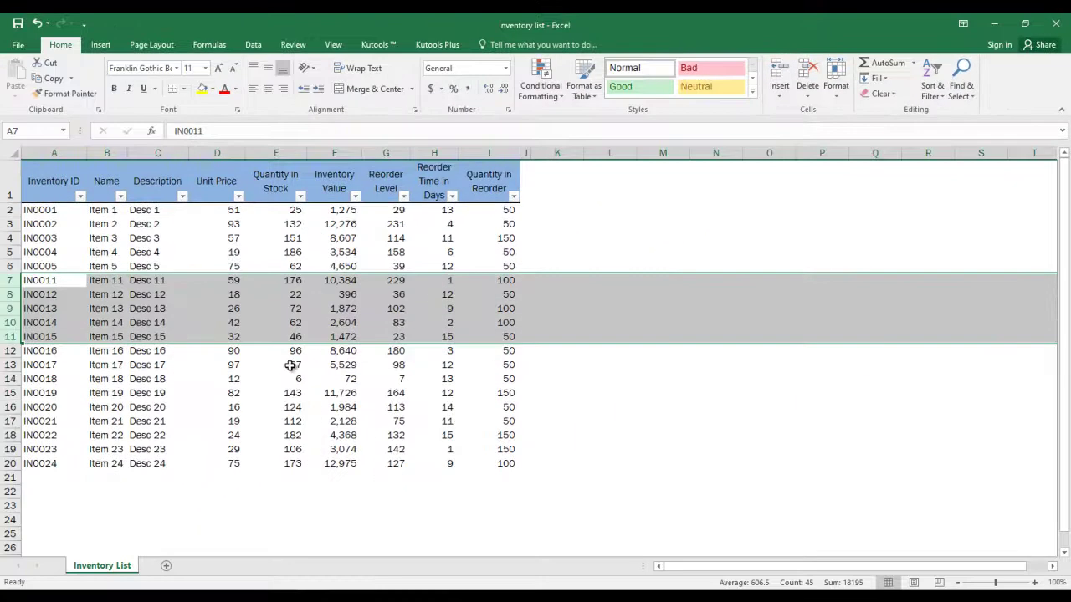
left_click(806, 99)
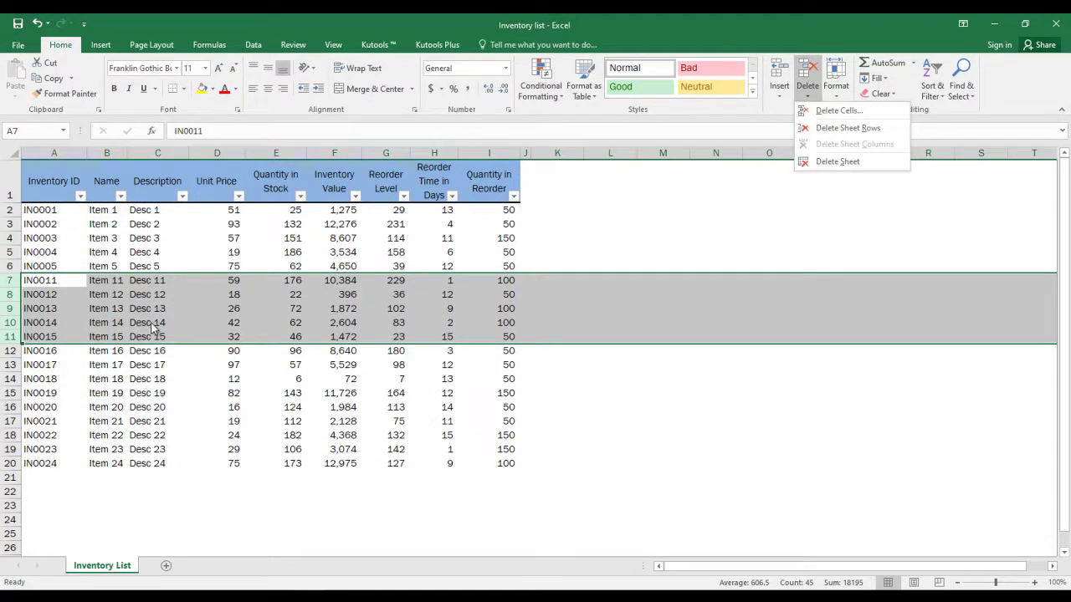
key("Escape")
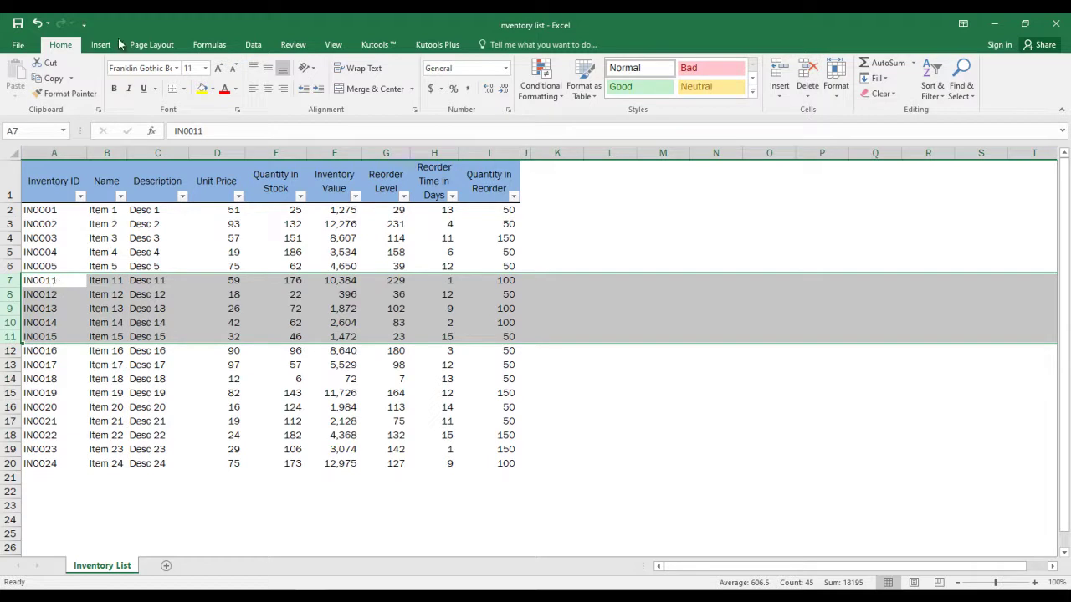
Undo the row deletion and the content clearing to restore the records of Items 6 to 10, and select cell C7
left_click(37, 25)
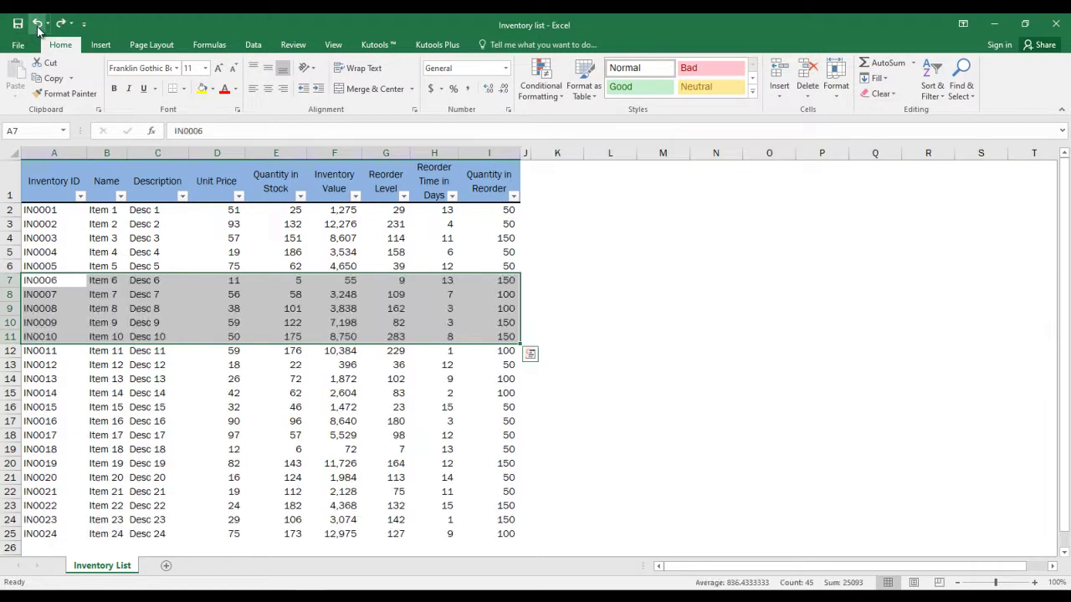
left_click(47, 281)
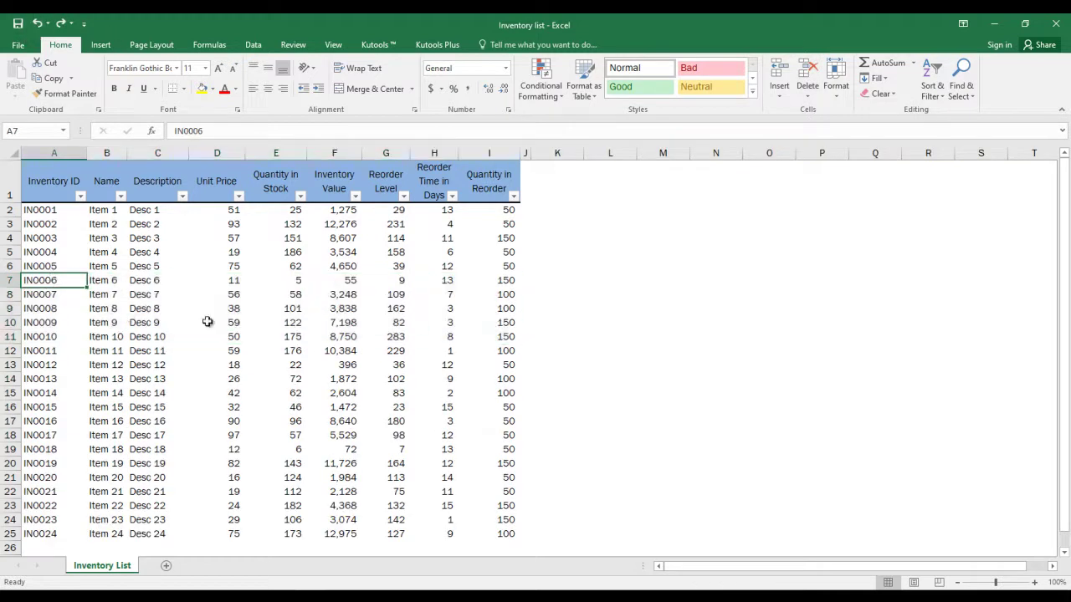
key("Right")
key("Right")
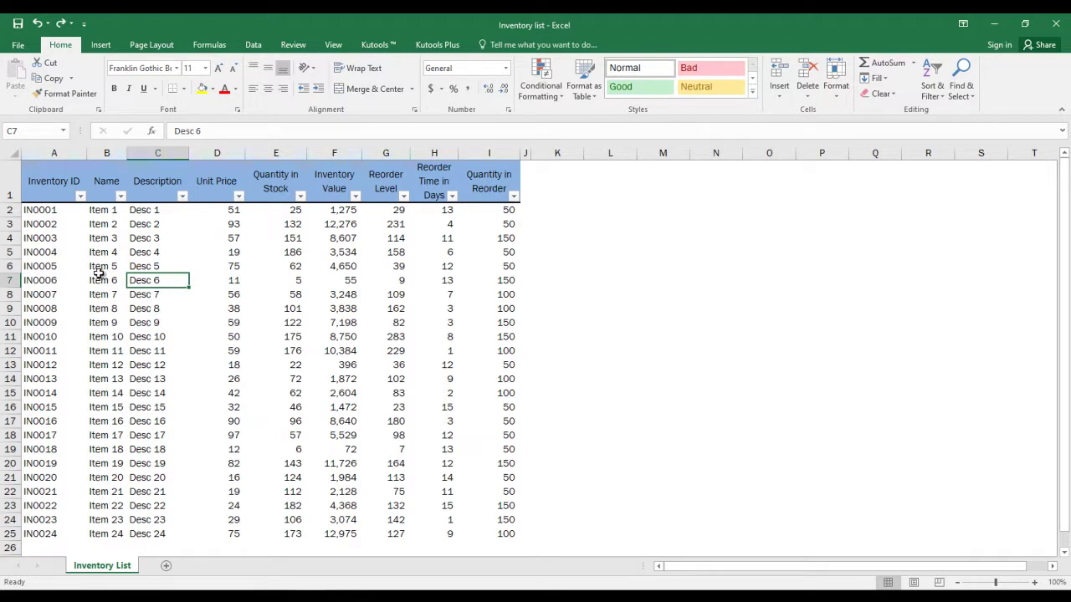
Copy the item names in B2:B25, paste them at B2 of a new sheet, and return to the Inventory List sheet
left_click_drag(112, 211, 114, 535)
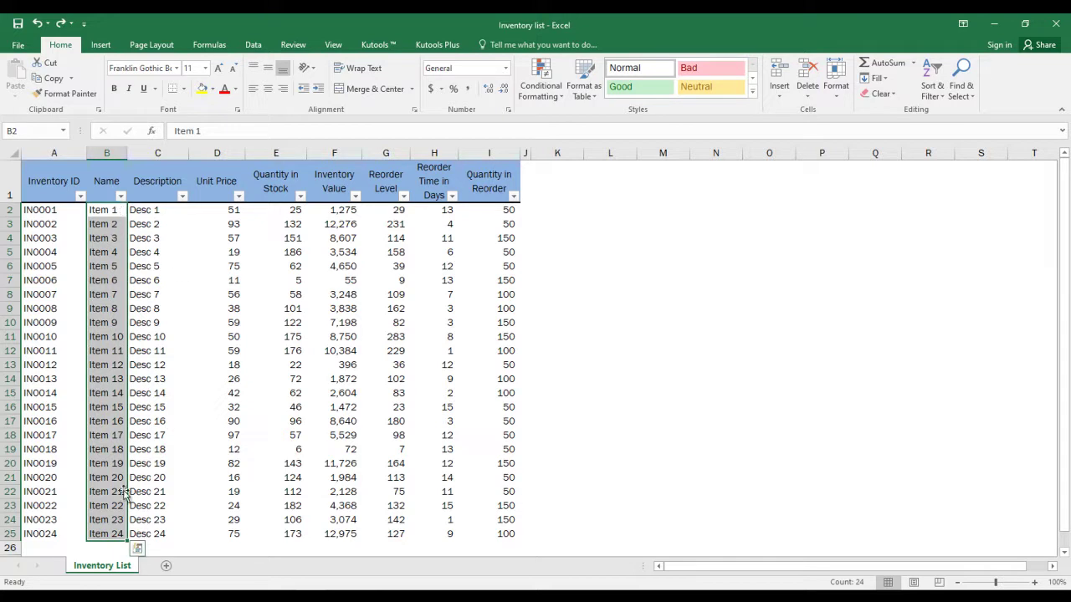
key("ctrl+c")
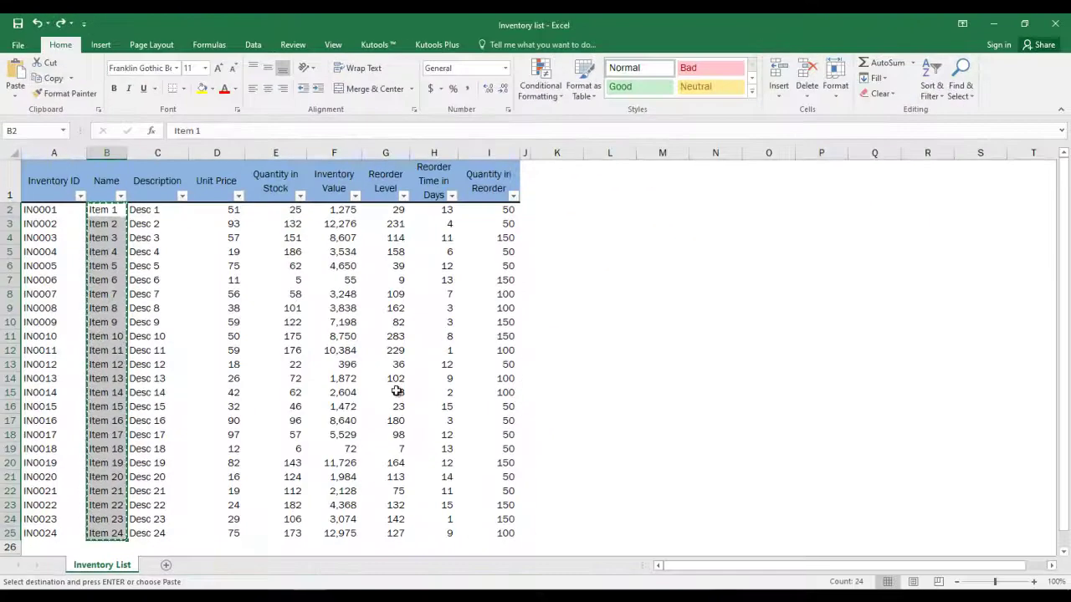
left_click(166, 565)
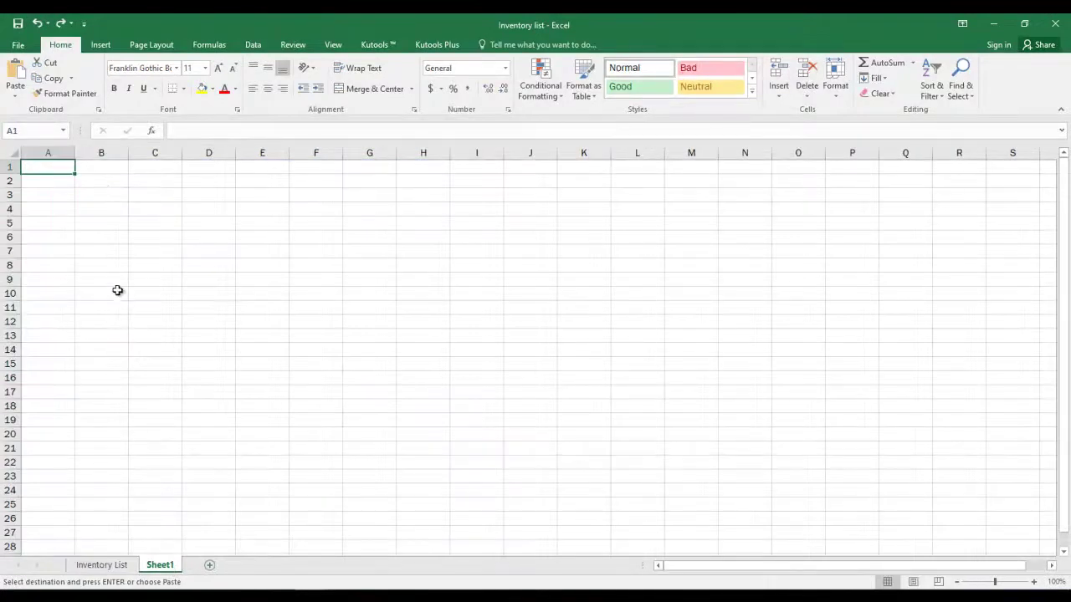
left_click(104, 183)
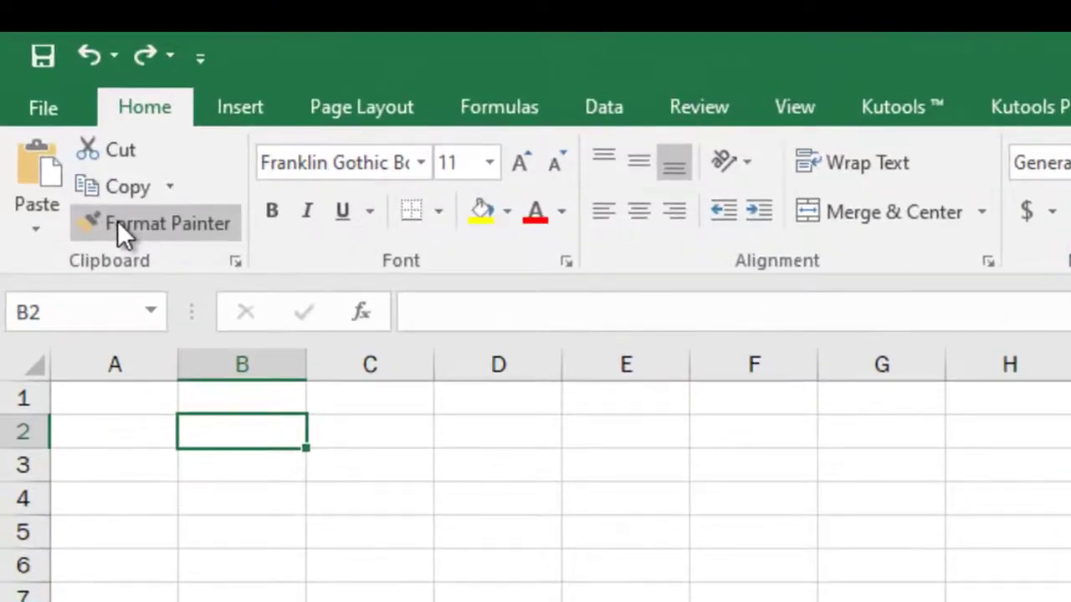
left_click(36, 171)
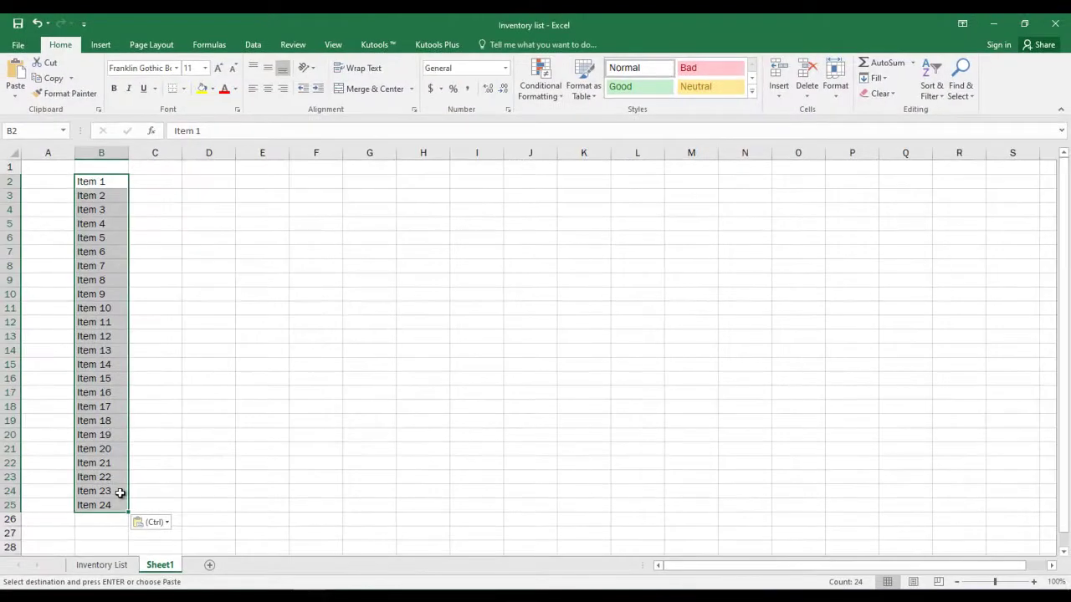
left_click(99, 566)
left_click(114, 406)
key("Escape")
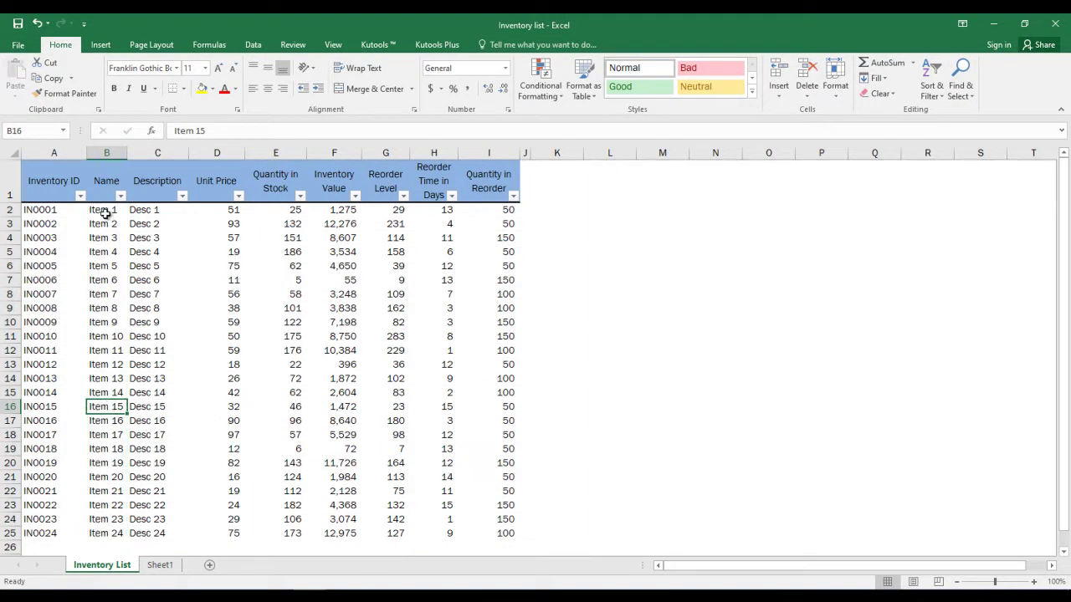
Move the Name column range B1:B25 to column K and back to column B
left_click_drag(107, 180, 115, 545)
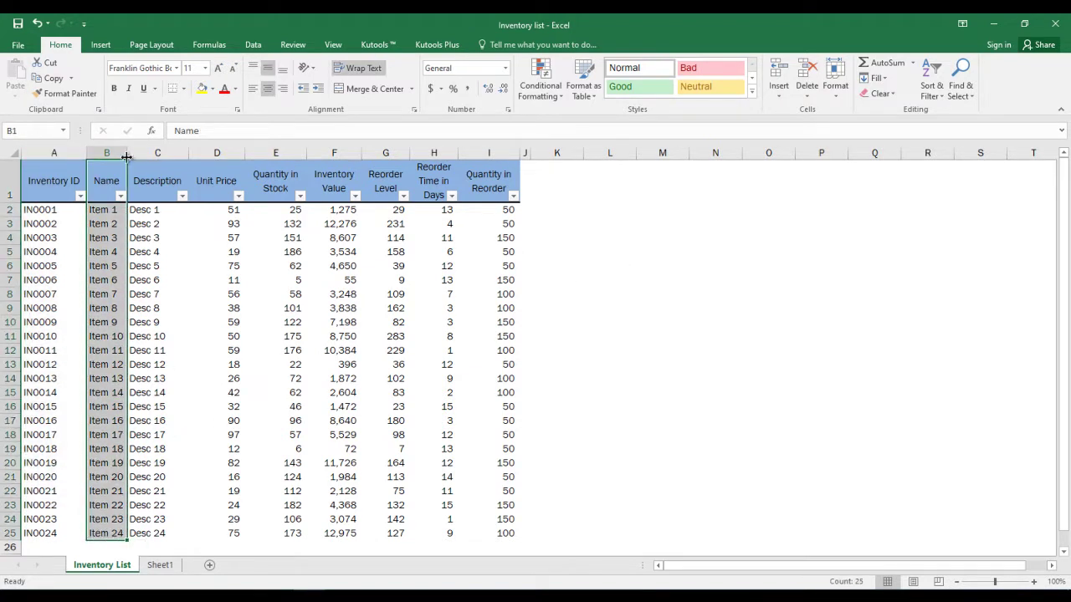
left_click_drag(108, 177, 102, 533)
left_click_drag(125, 396, 551, 379)
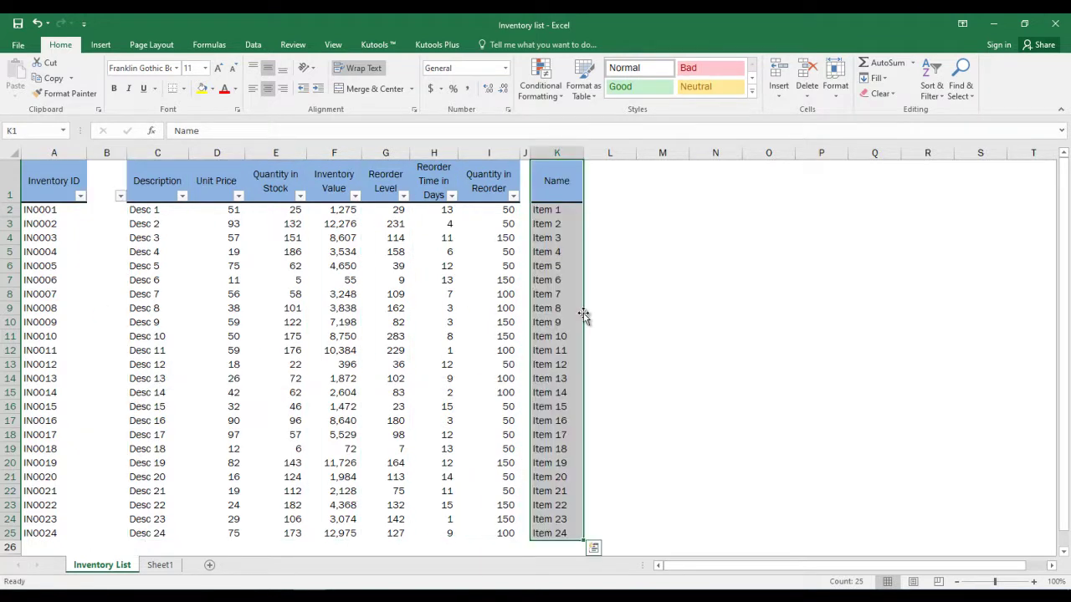
left_click_drag(584, 313, 117, 285)
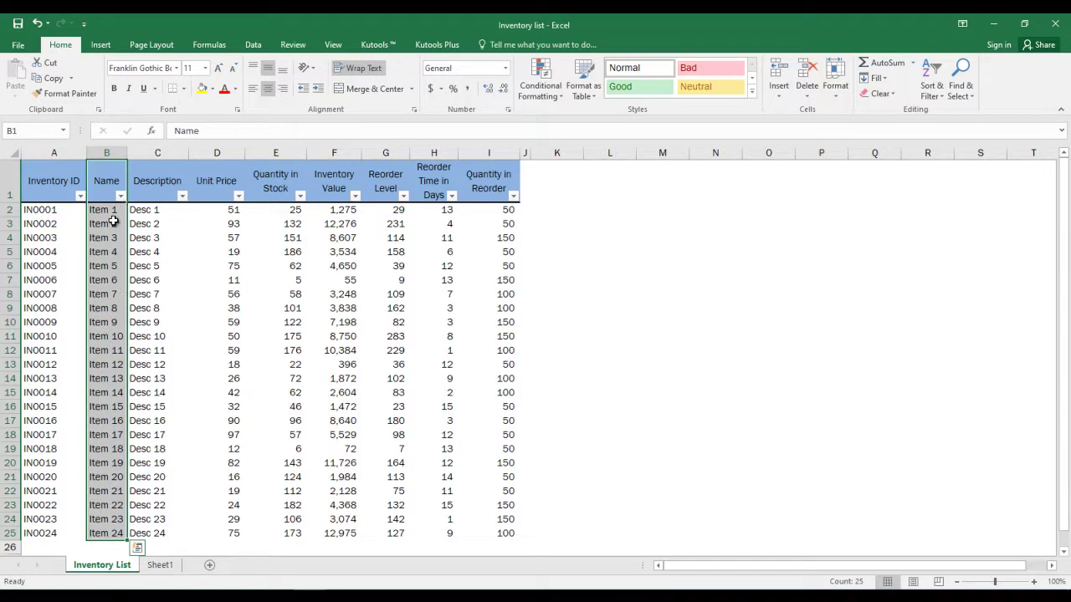
Move B1:B25 onto the Description column, replacing its data, and undo the move
left_click_drag(106, 189, 115, 536)
mouse_move(127, 343)
left_mouse_down()
mouse_move(330, 338)
mouse_move(101, 334)
mouse_move(139, 339)
left_mouse_up()
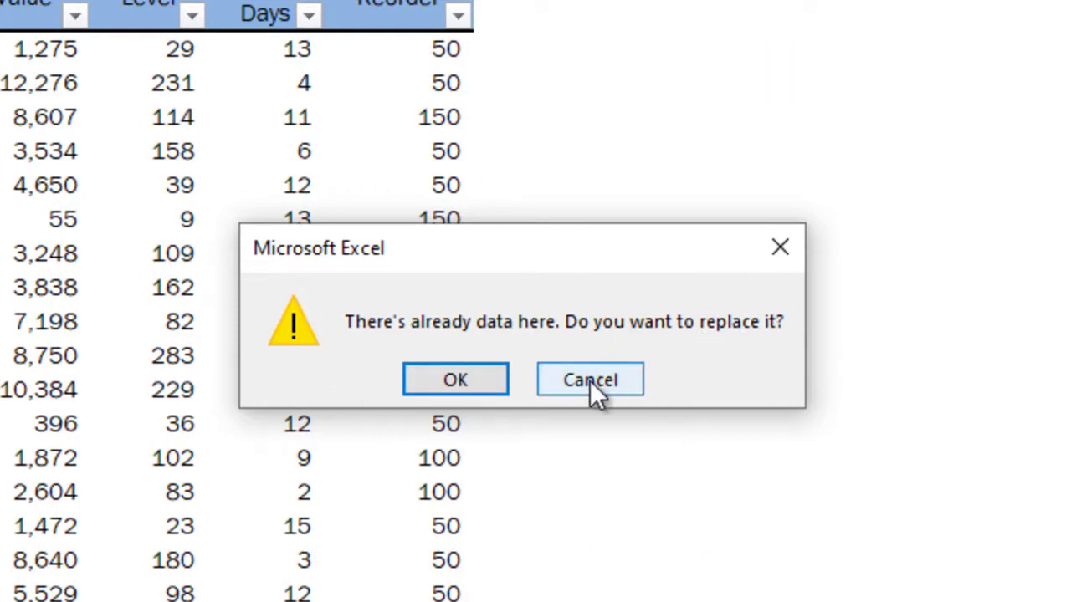
left_click(489, 381)
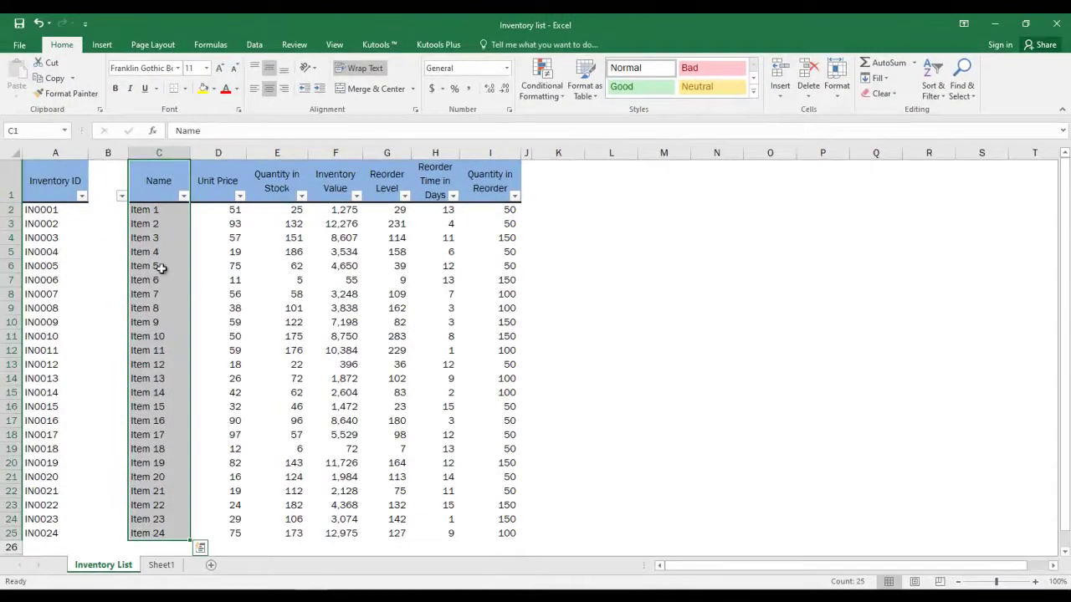
left_click(39, 25)
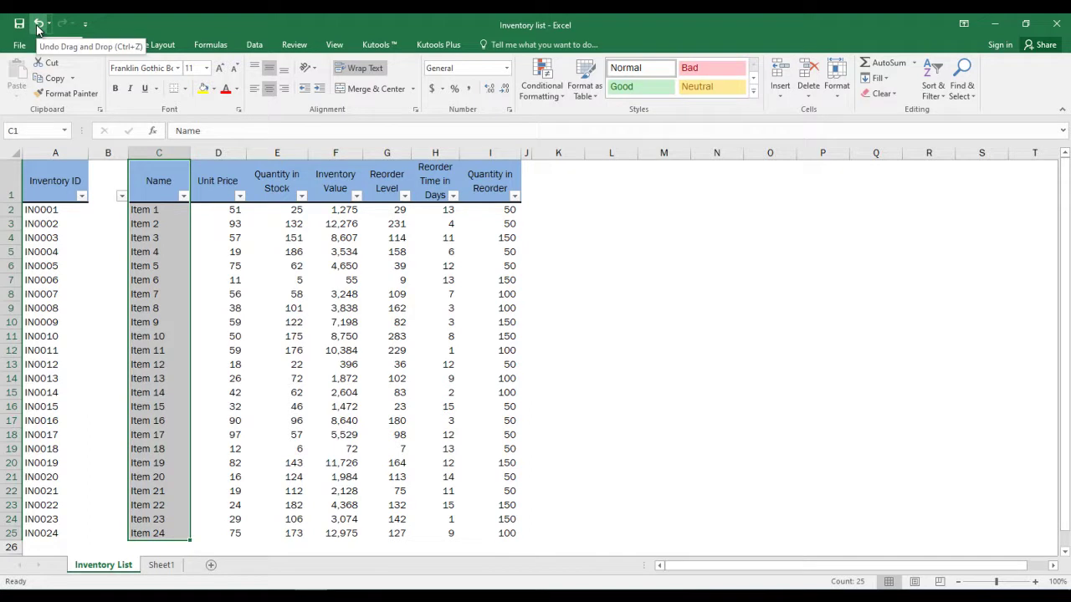
key("ctrl+z")
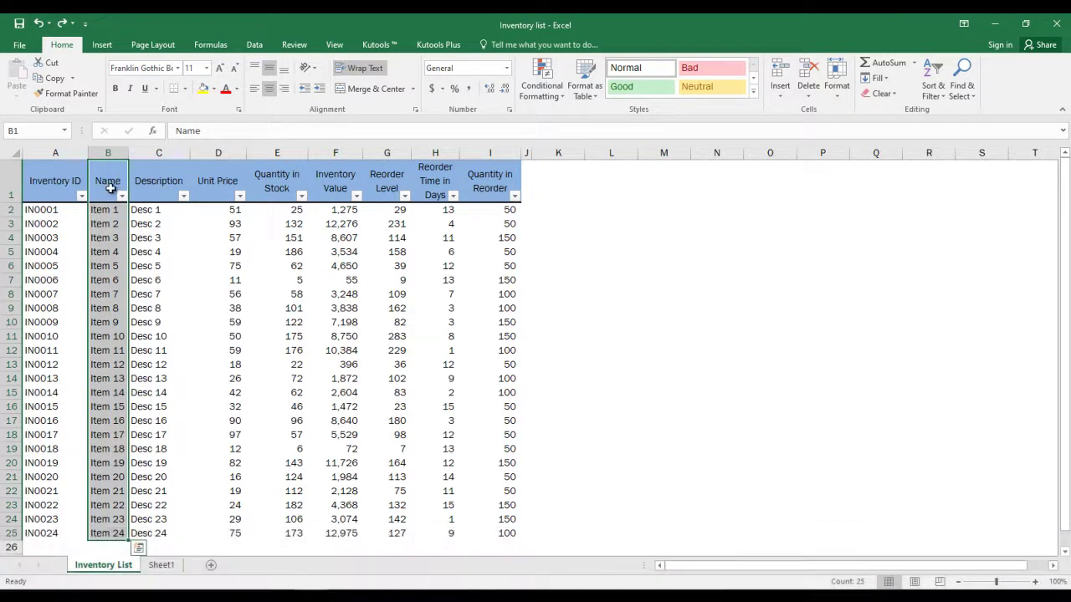
Move the Name column range B1:B25 to column N and undo the move
left_click(109, 188)
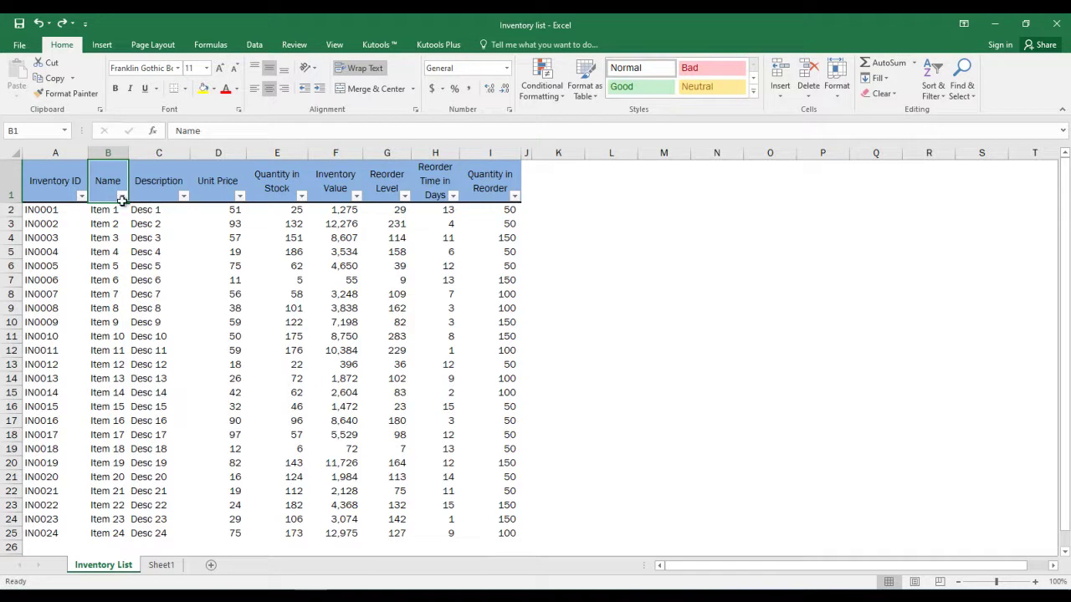
left_click_drag(114, 178, 713, 489)
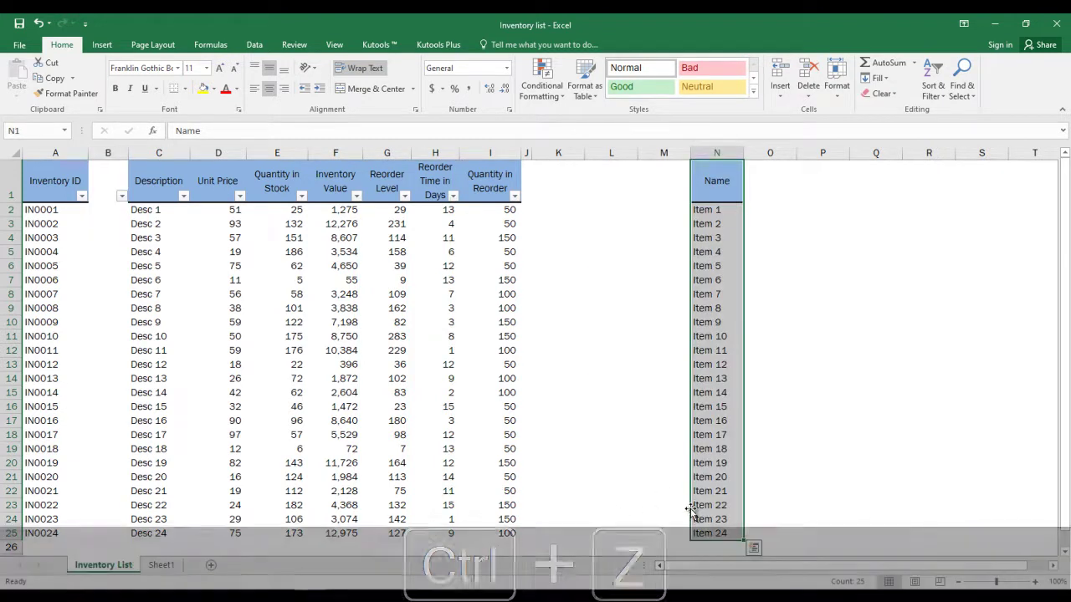
key("ctrl+z")
Cut the Name header and Items 1 to 12 in B1:B13, paste them at N1, and undo the paste
left_click_drag(104, 192, 117, 365)
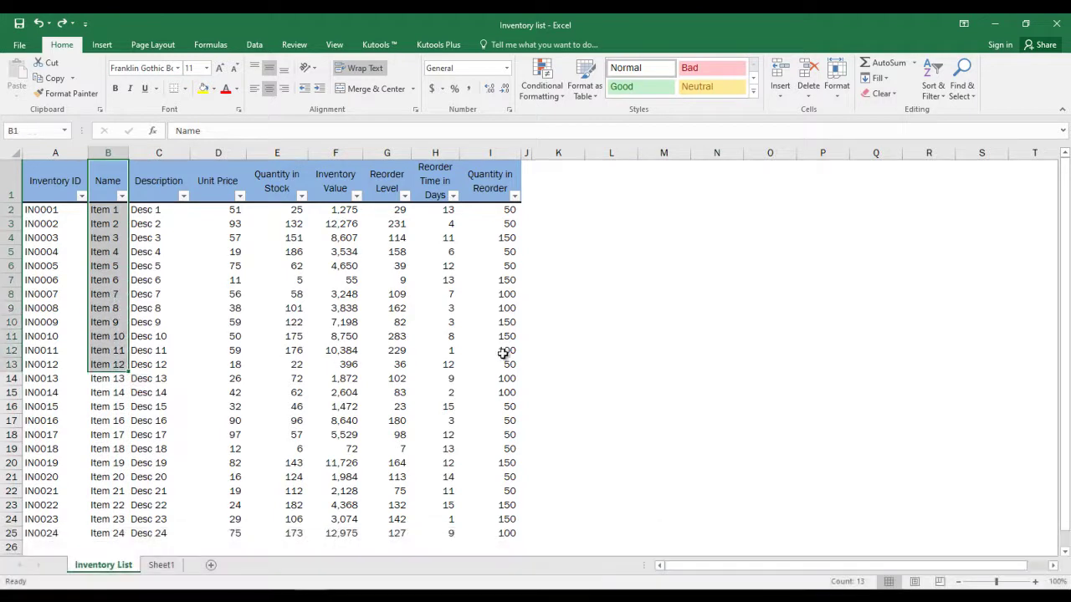
key("ctrl+x")
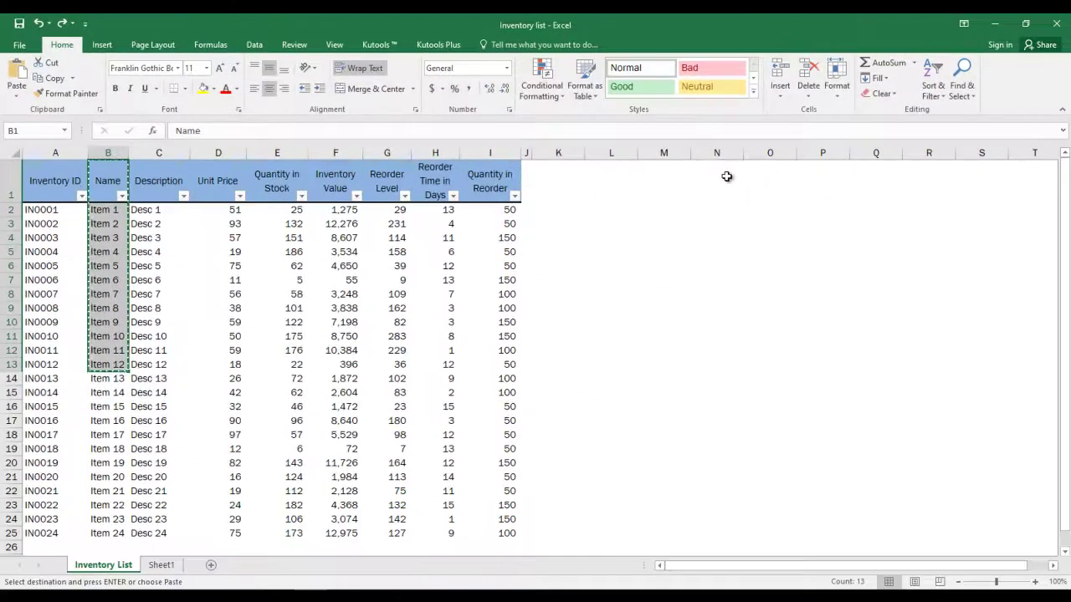
left_click(832, 206)
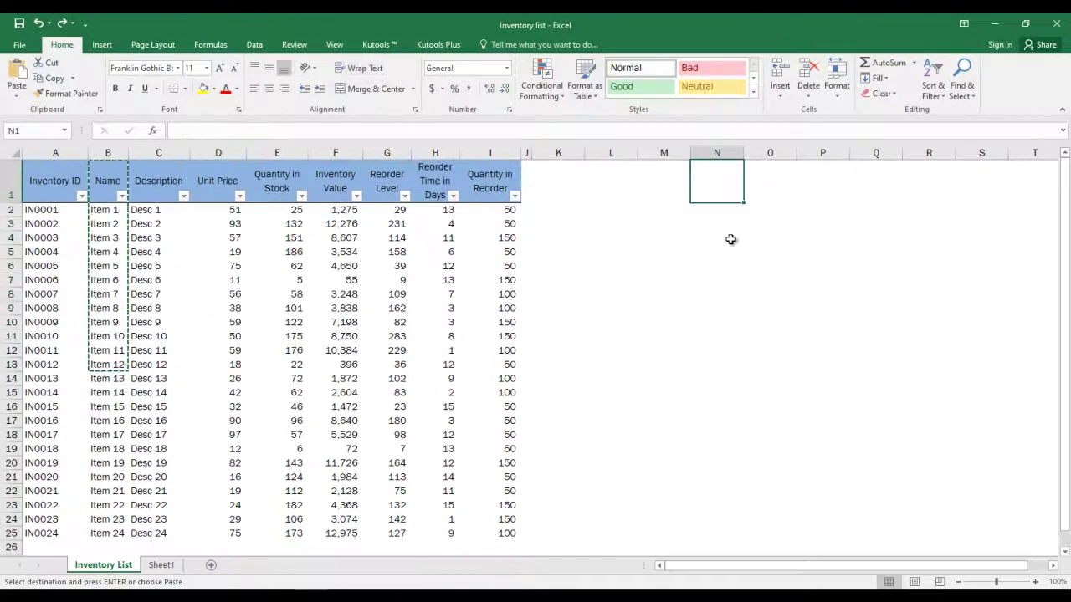
key("ctrl+v")
left_click_drag(99, 184, 116, 364)
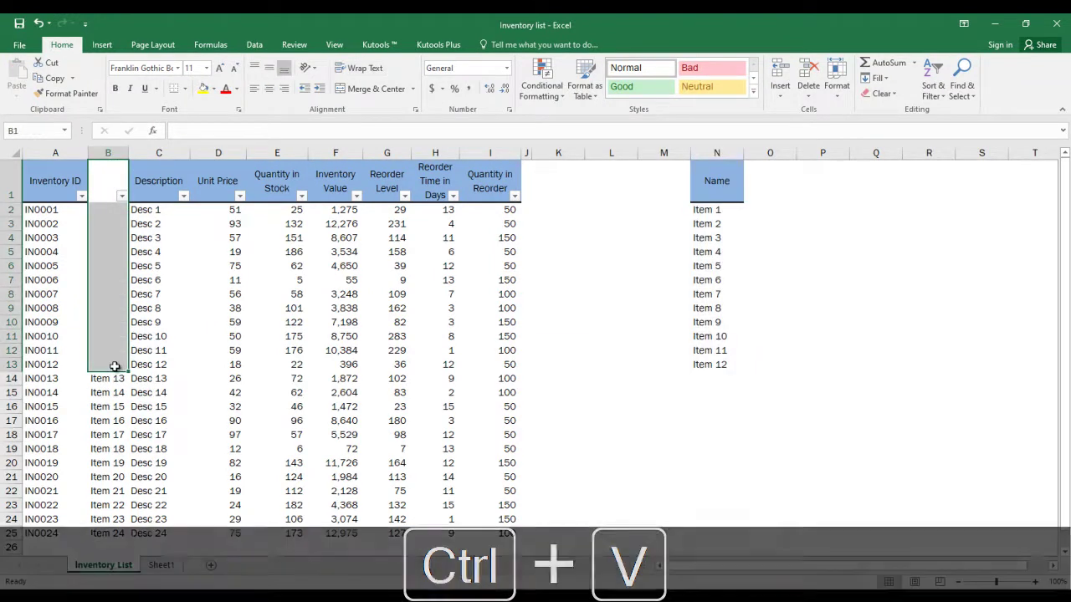
left_click_drag(731, 184, 719, 366)
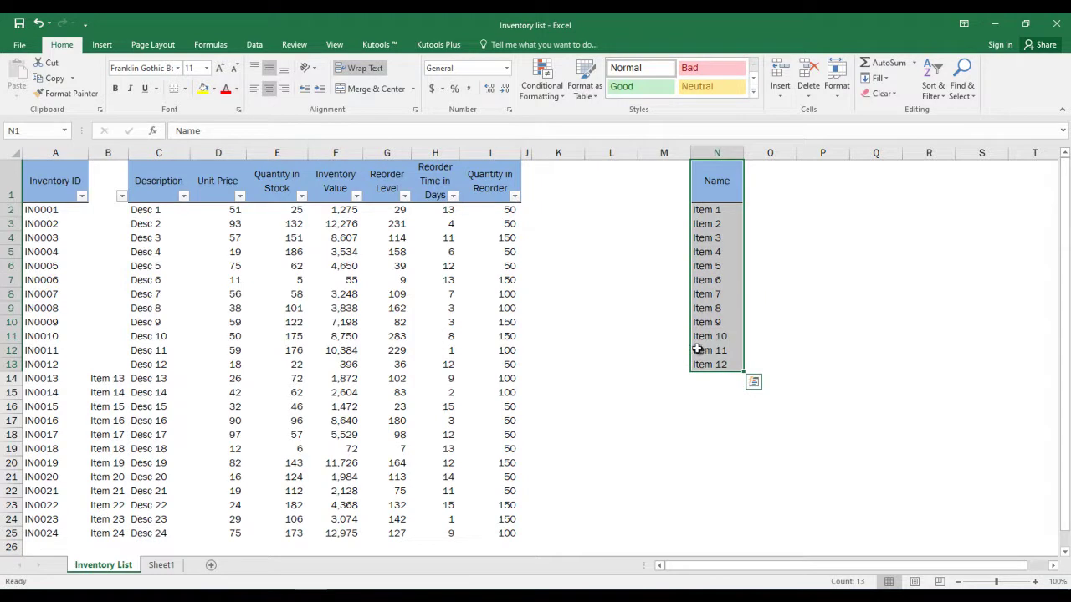
key("ctrl+z")
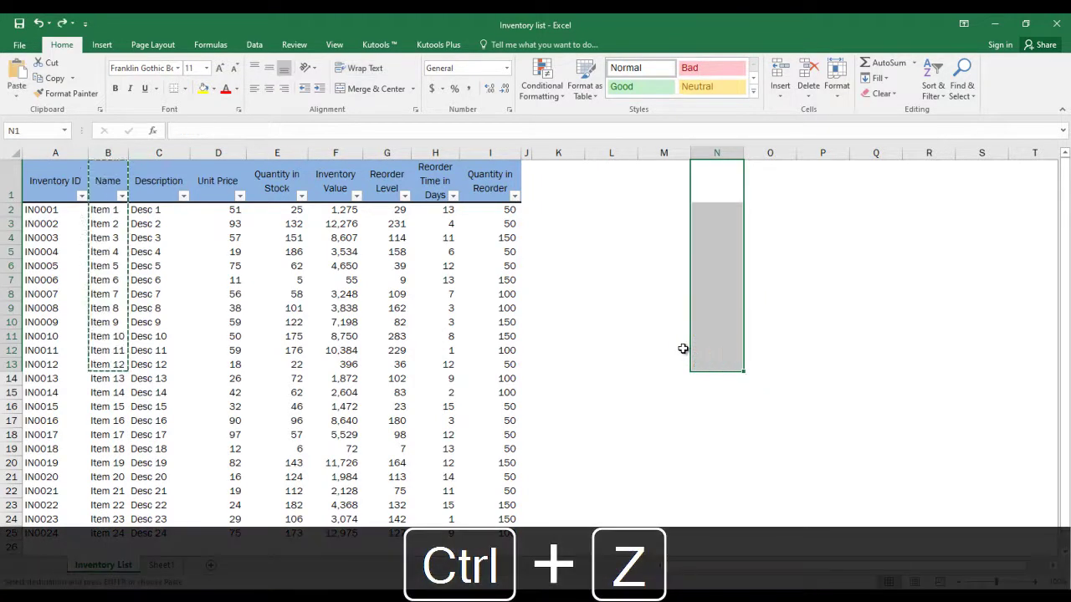
left_click(97, 184)
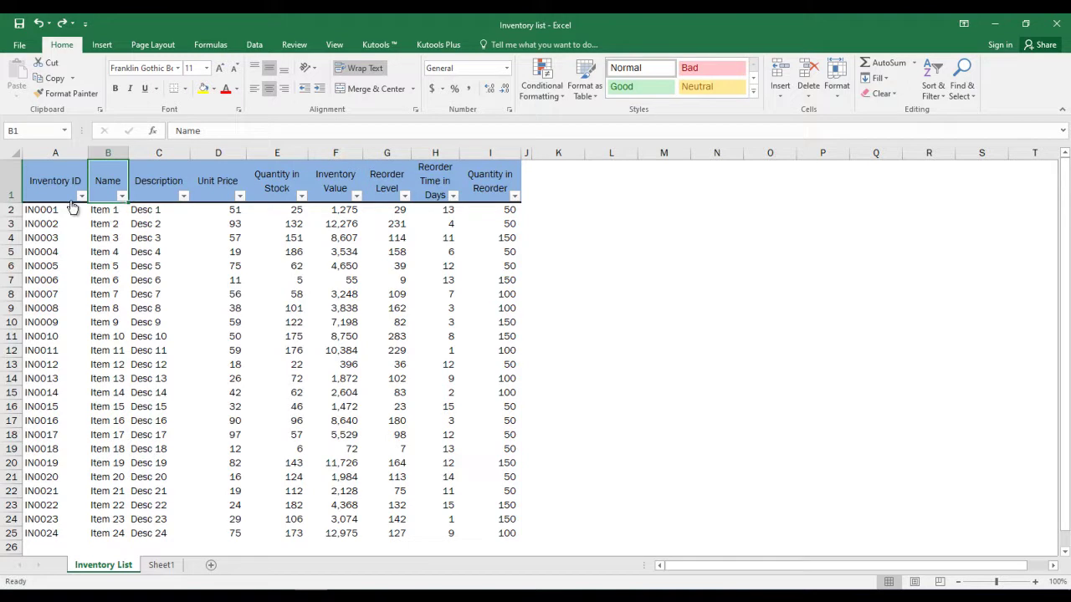
Insert a blank column before the Inventory ID column and enter the header Sr# in A1
right_click(66, 154)
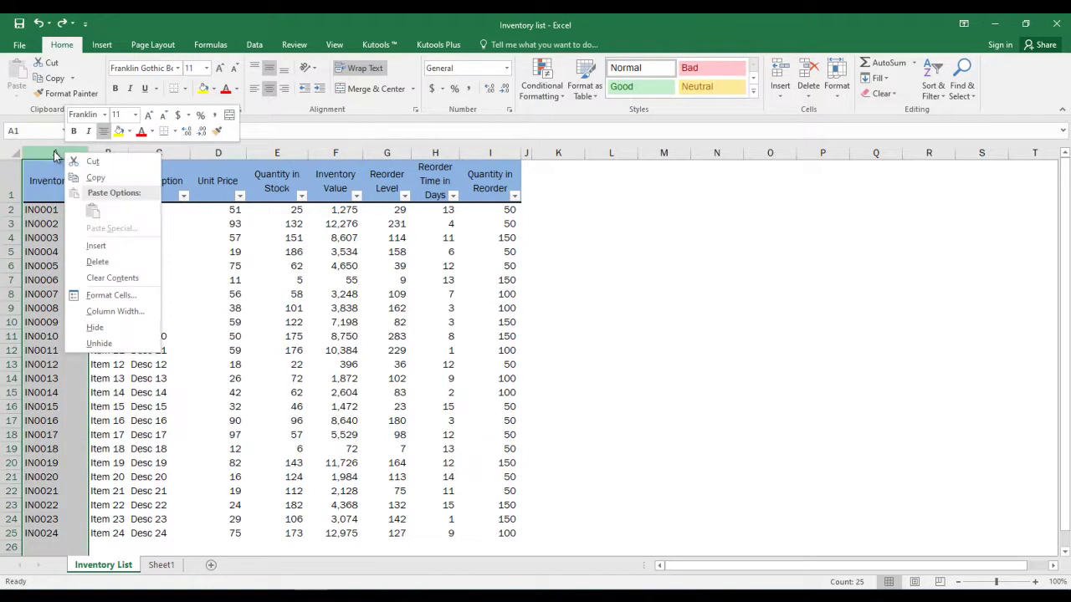
right_click(55, 158)
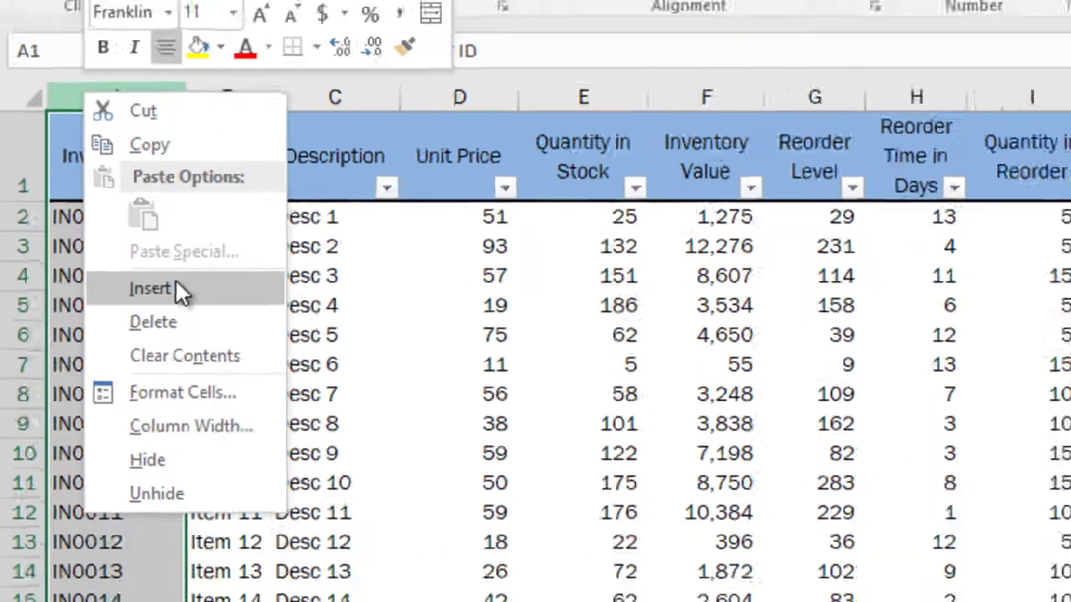
left_click(210, 308)
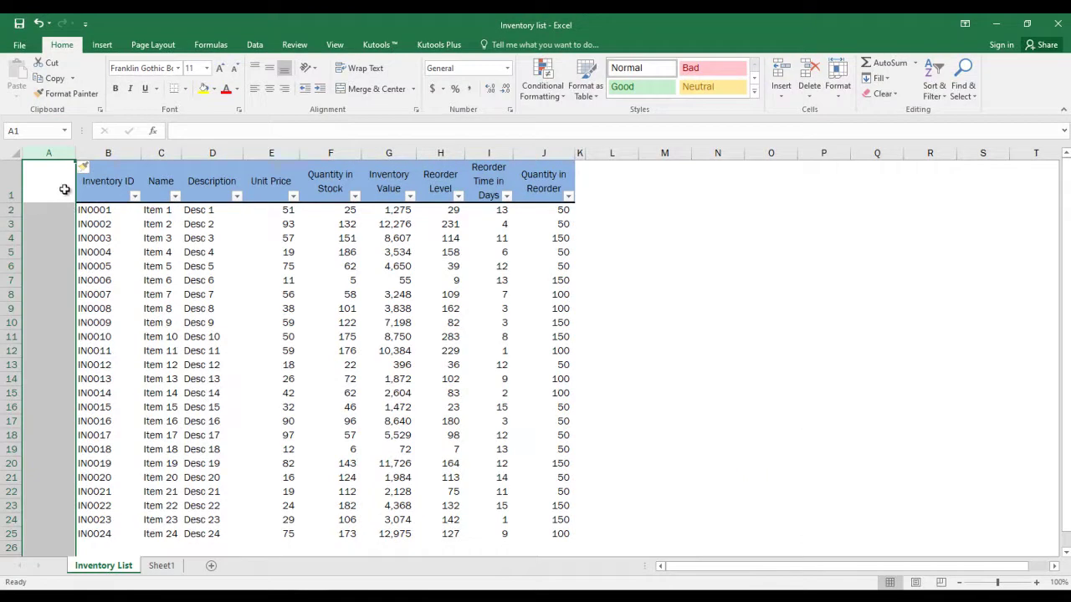
left_click(62, 189)
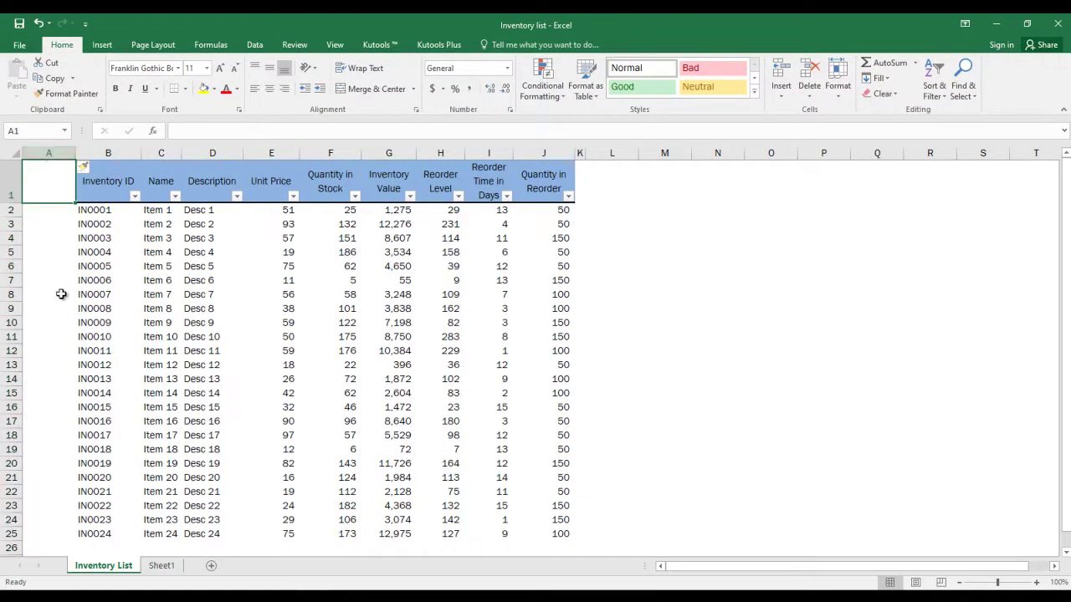
type("Sr#")
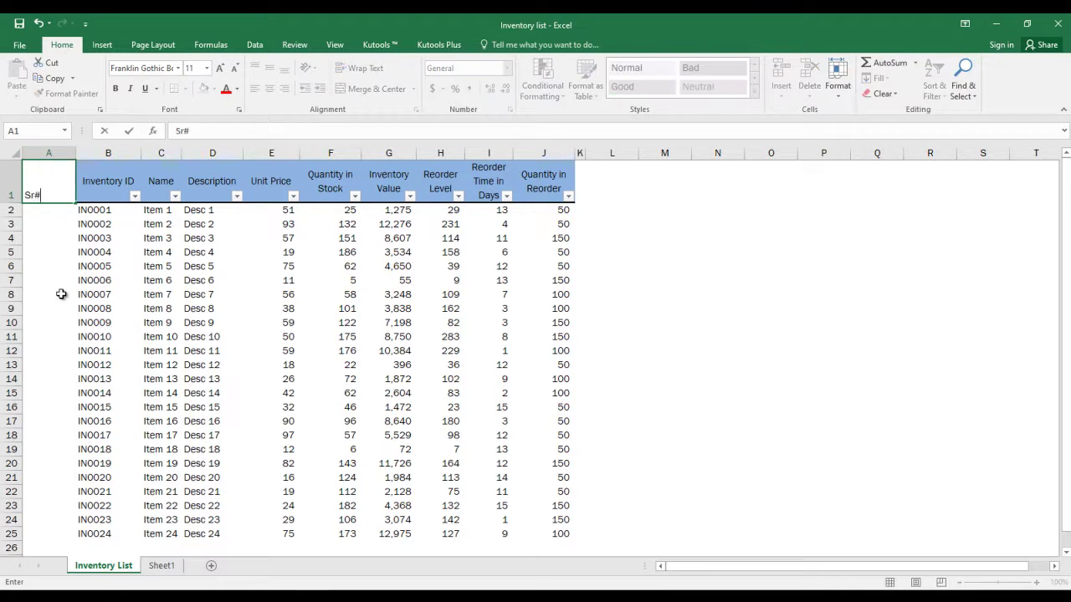
key("Return")
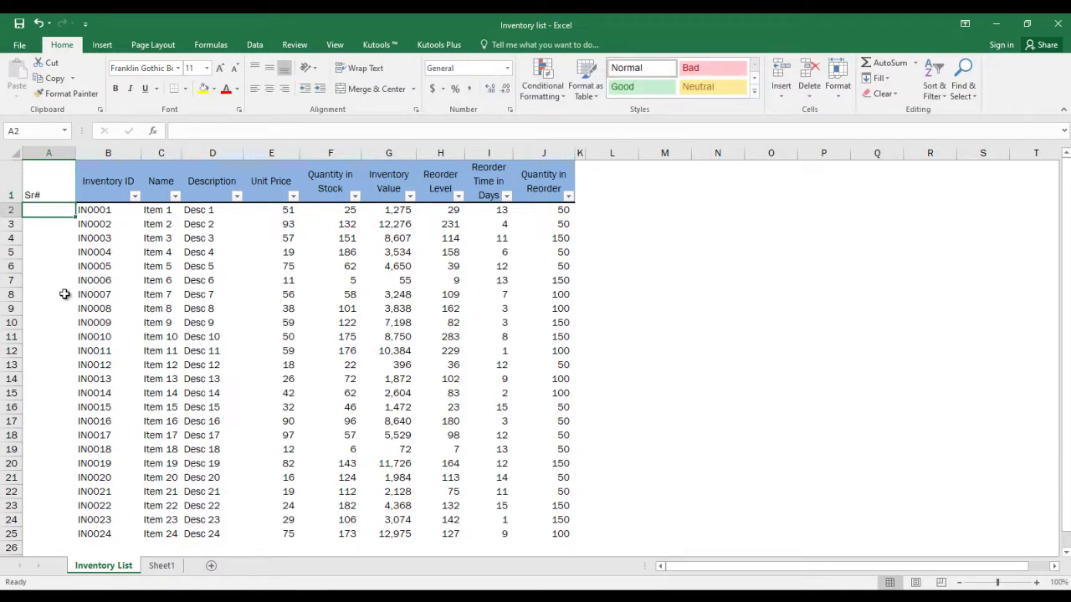
Enter 1 in A2 and fill the Sr# column down to A25 using the Fill Series option
type("1")
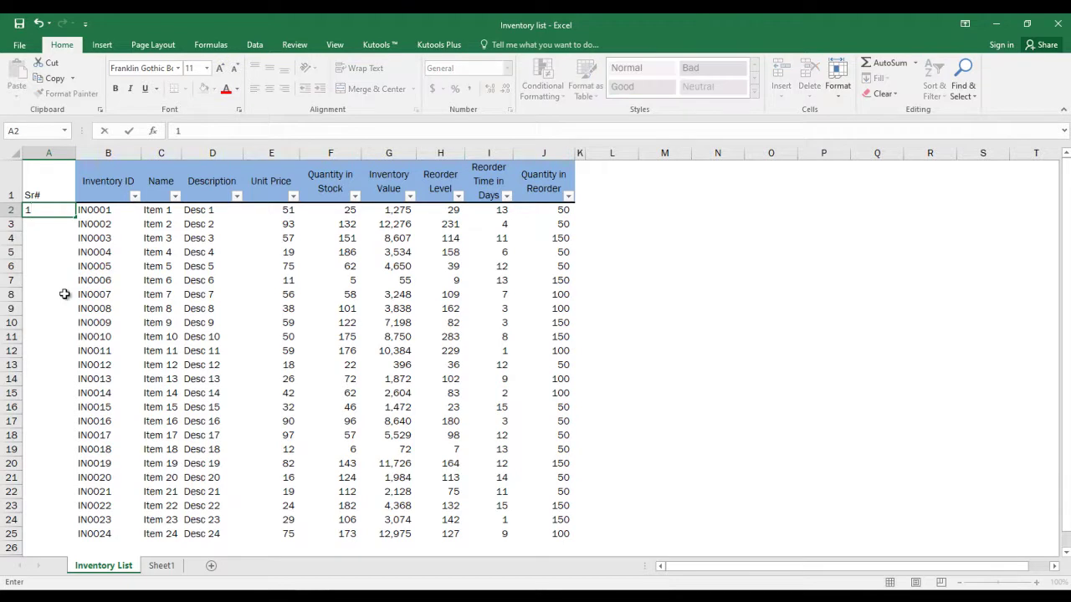
key("Return")
left_click(50, 210)
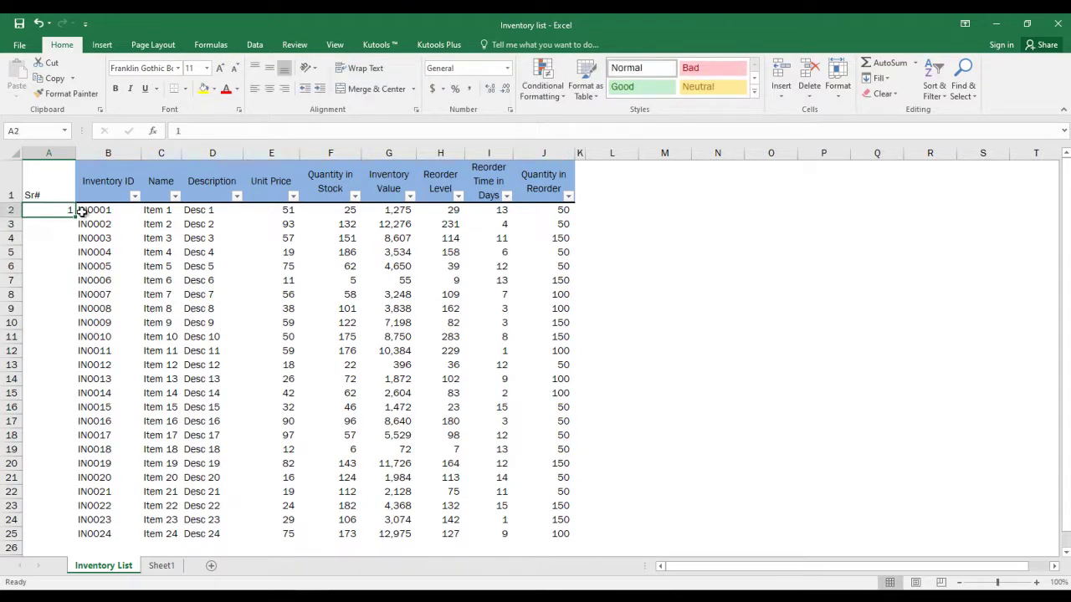
mouse_move(75, 216)
left_mouse_down()
mouse_move(80, 492)
mouse_move(62, 306)
mouse_move(81, 240)
mouse_move(76, 216)
left_mouse_up()
left_click(49, 239)
left_click(65, 209)
left_click_drag(75, 216, 80, 540)
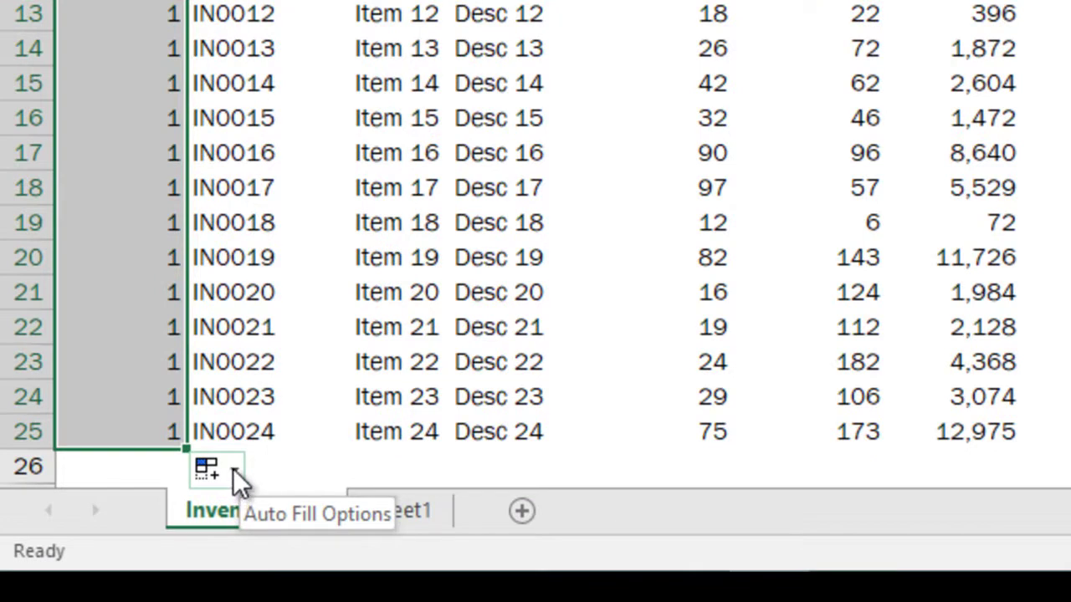
left_click(234, 472)
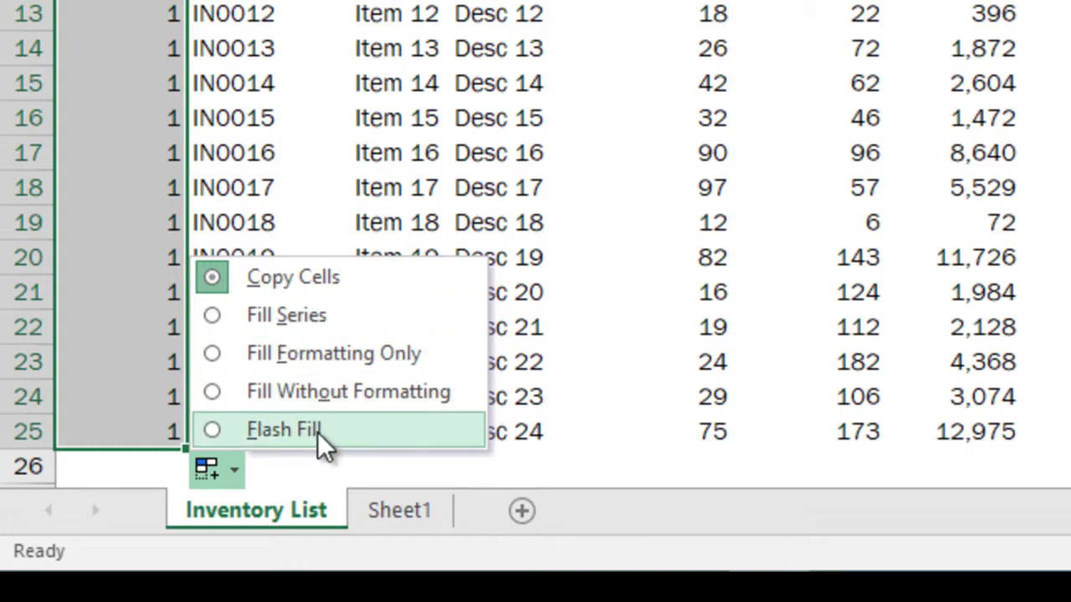
left_click(303, 329)
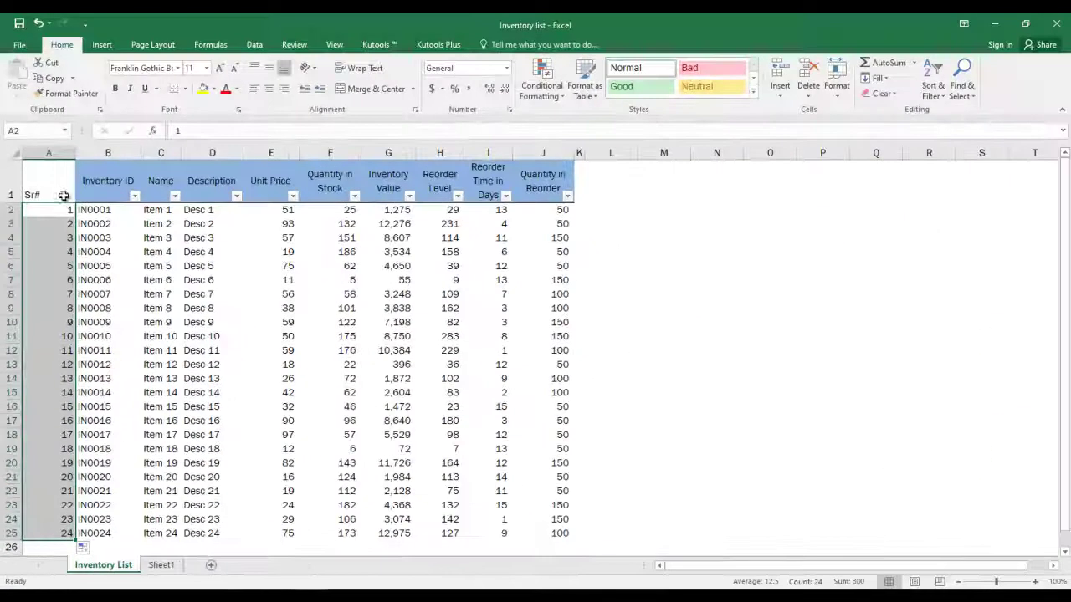
left_click(50, 533)
left_click(60, 210)
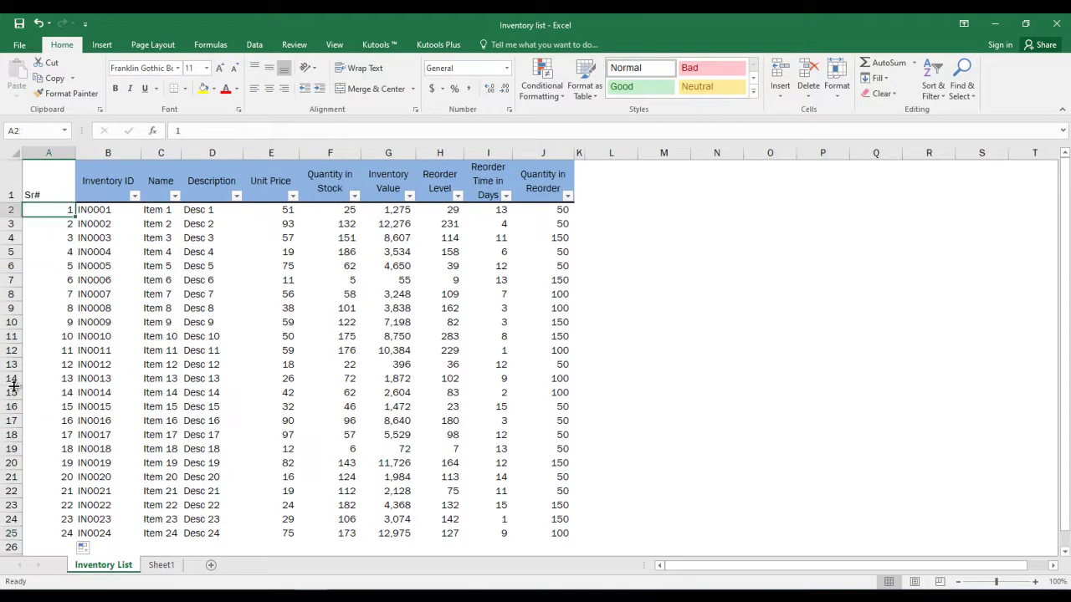